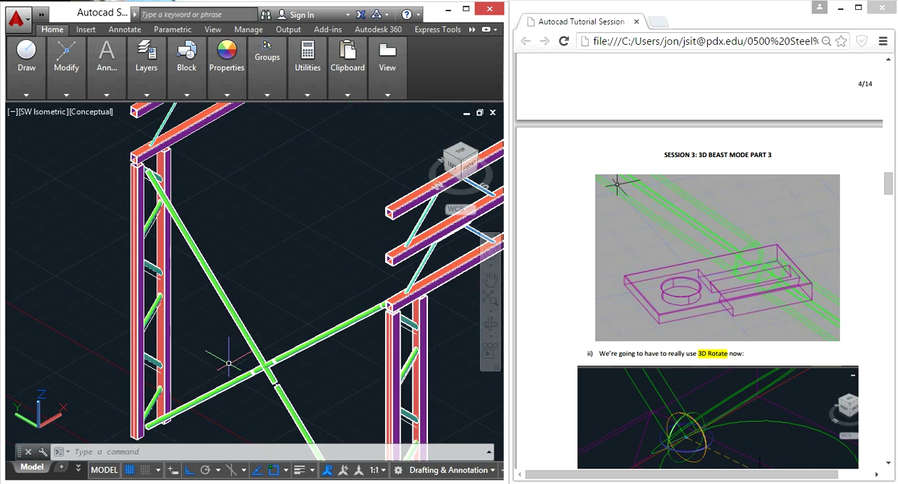
Open the Cross Bracing at Footing block, used by the crossing green braces, for editing in the block editor
scroll(255, 356, "up", 2)
scroll(242, 354, "up", 2)
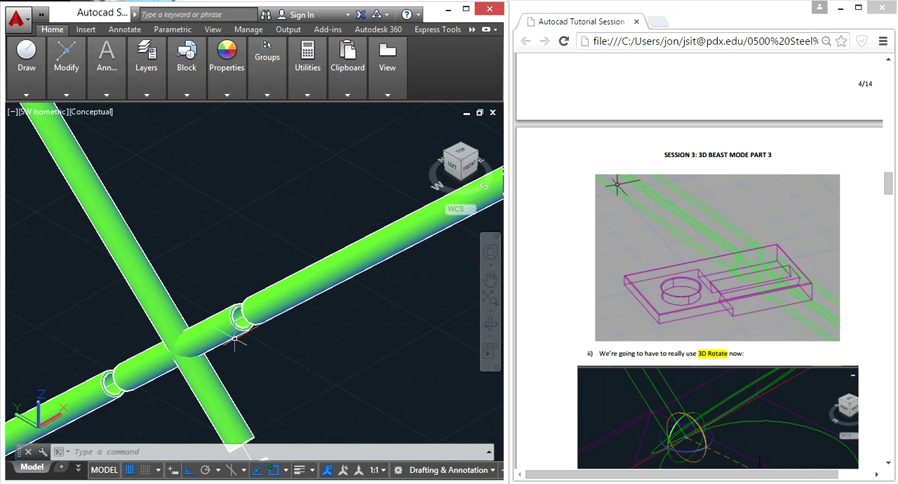
scroll(326, 305, "down", 3)
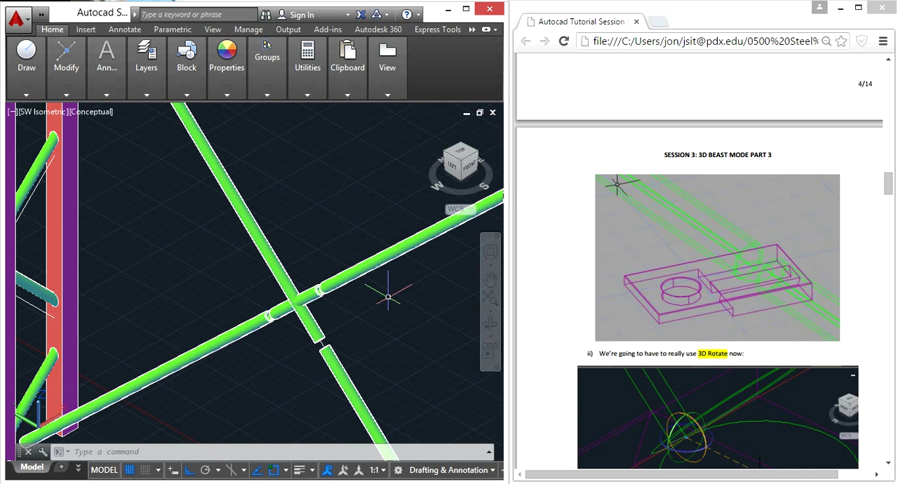
left_click(402, 300)
left_click(282, 277)
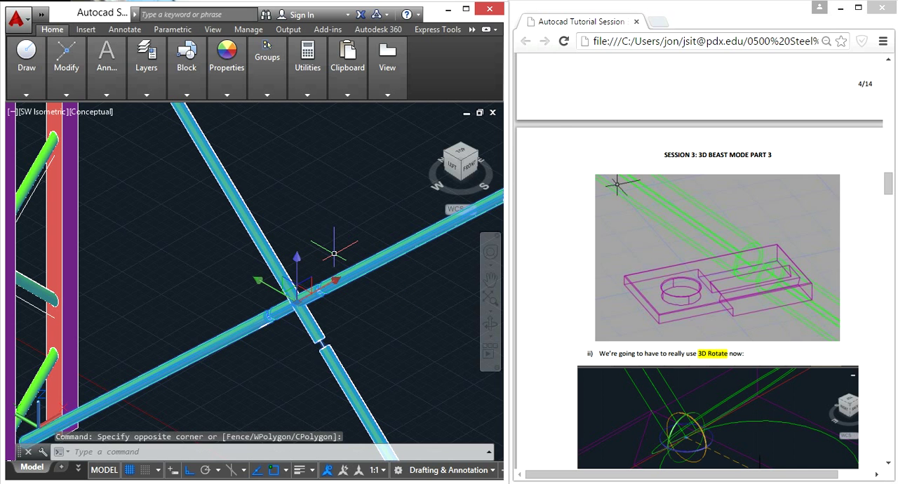
type("b")
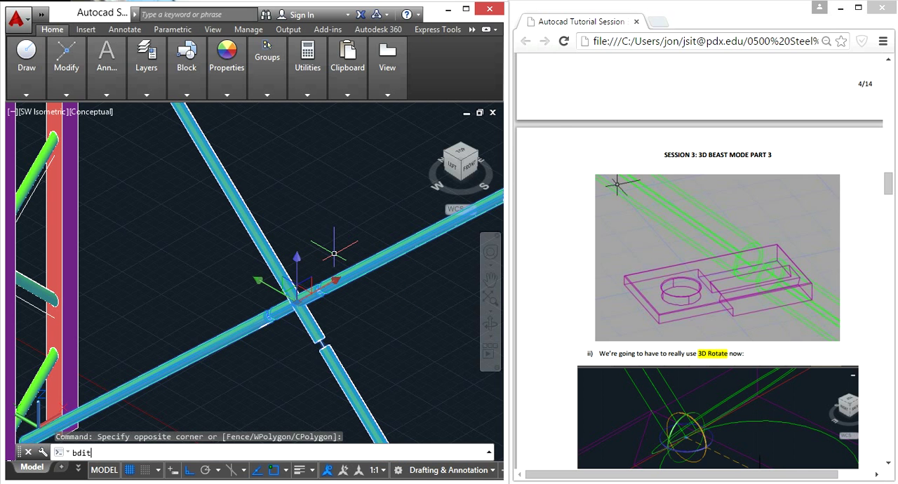
type("dit")
key("Return")
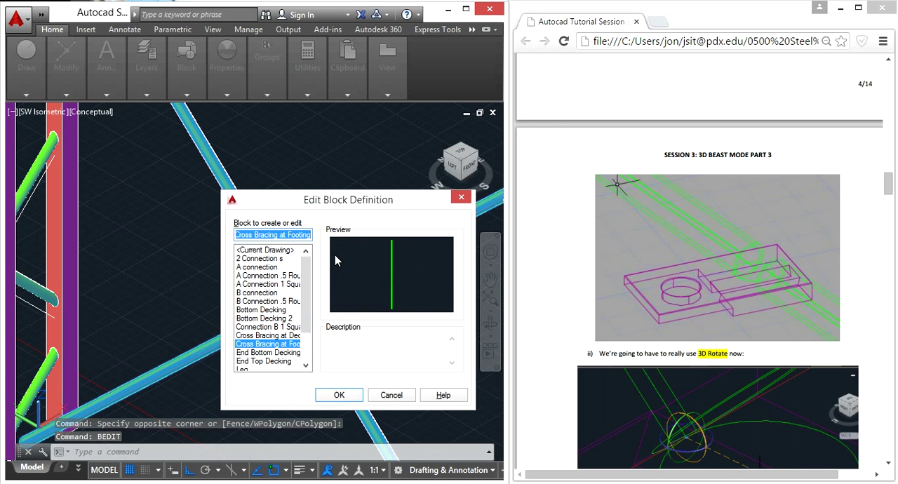
left_click(350, 397)
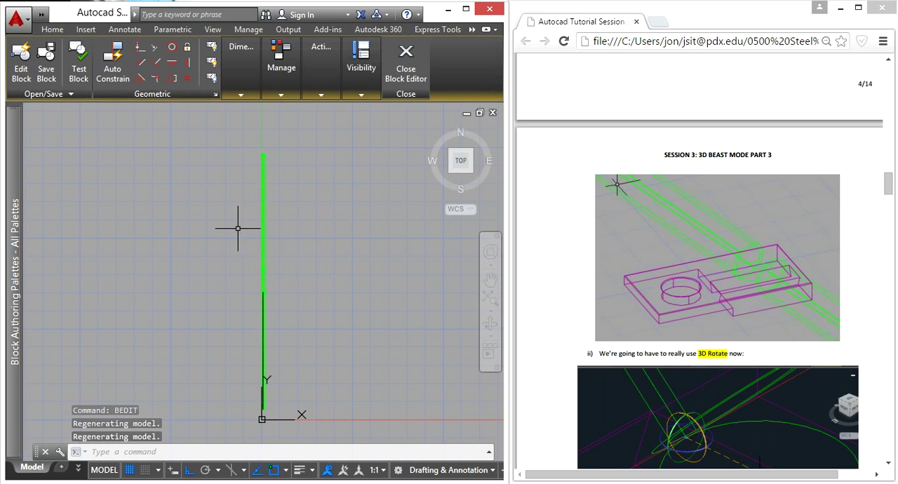
Insert the A Connection .5 Round block at the lower edge of the cut brace tube's end, beside the crossing
middle_click_drag(241, 343, 271, 260, "shift")
scroll(299, 304, "up", 3)
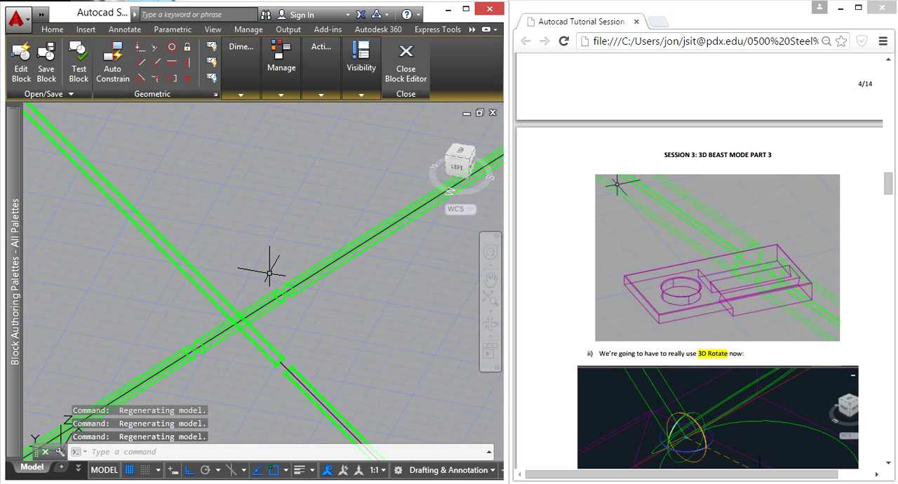
left_click(85, 29)
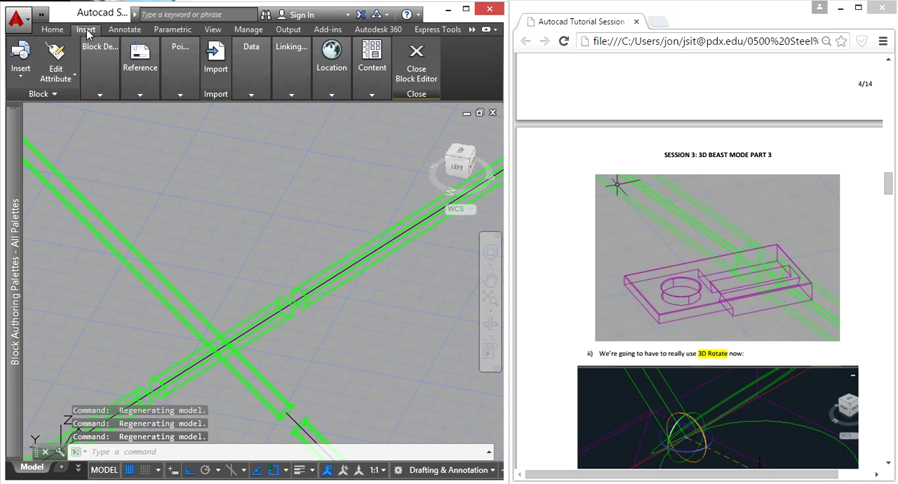
left_click(24, 75)
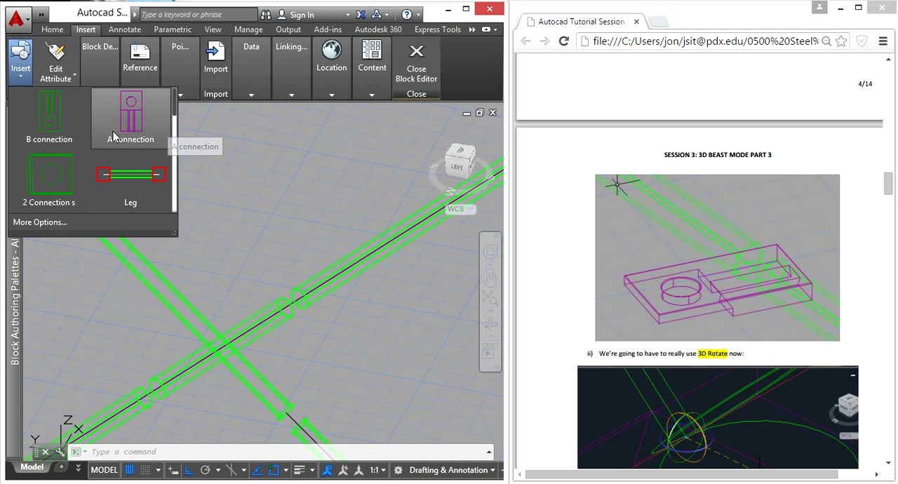
scroll(111, 144, "down", 5)
scroll(106, 154, "up", 5)
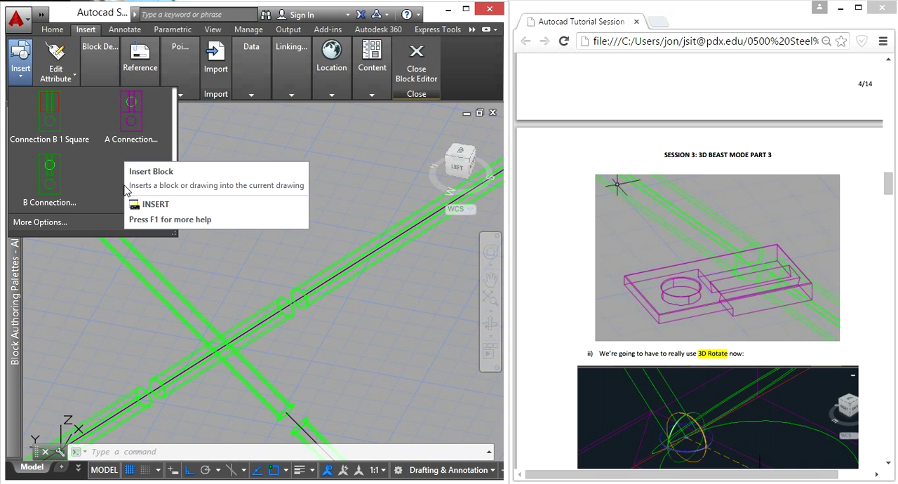
left_click(129, 118)
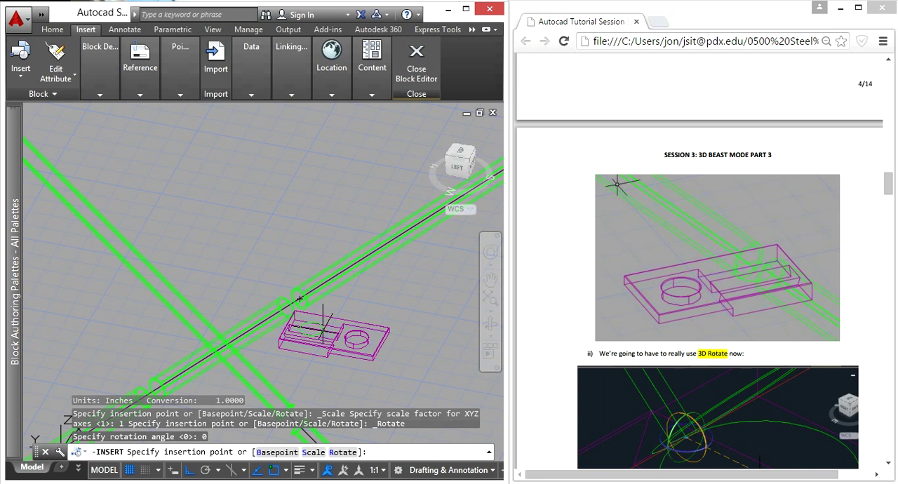
scroll(300, 309, "up", 3)
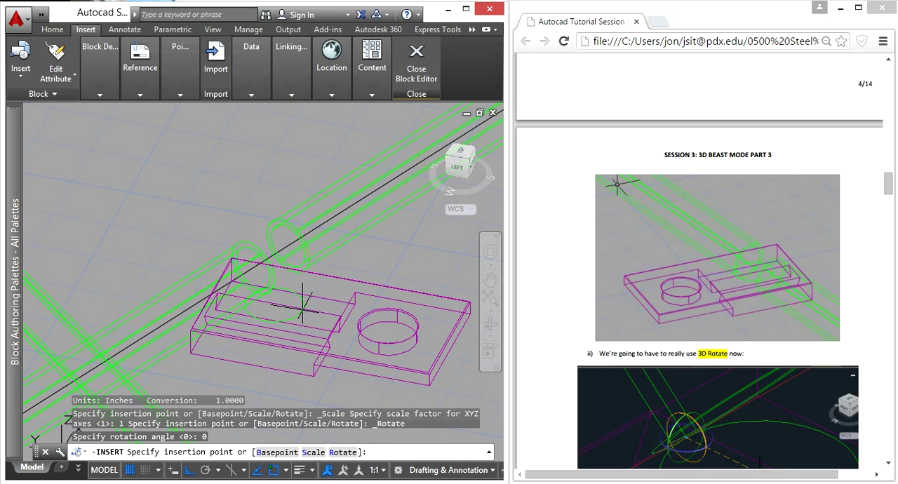
scroll(307, 253, "up", 4)
left_click(302, 231)
scroll(319, 250, "down", 2)
scroll(319, 250, "down", 6)
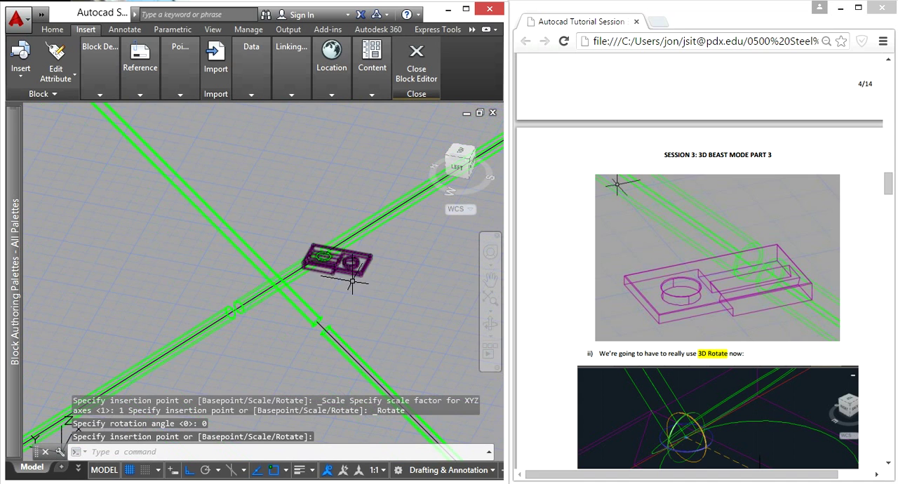
key("Escape")
key("Escape")
key("Escape")
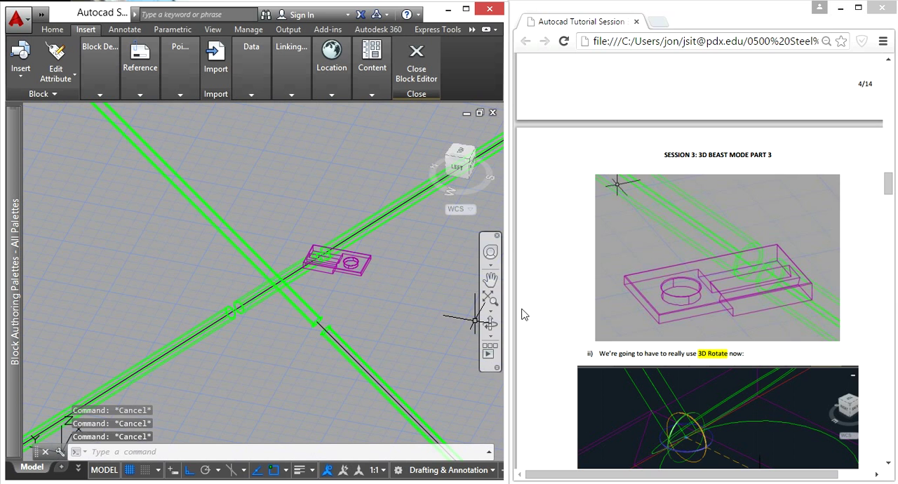
Review the tutorial document's 3D Rotate illustrations for orienting the connection on the brace
left_click(856, 293)
scroll(856, 294, "down", 6)
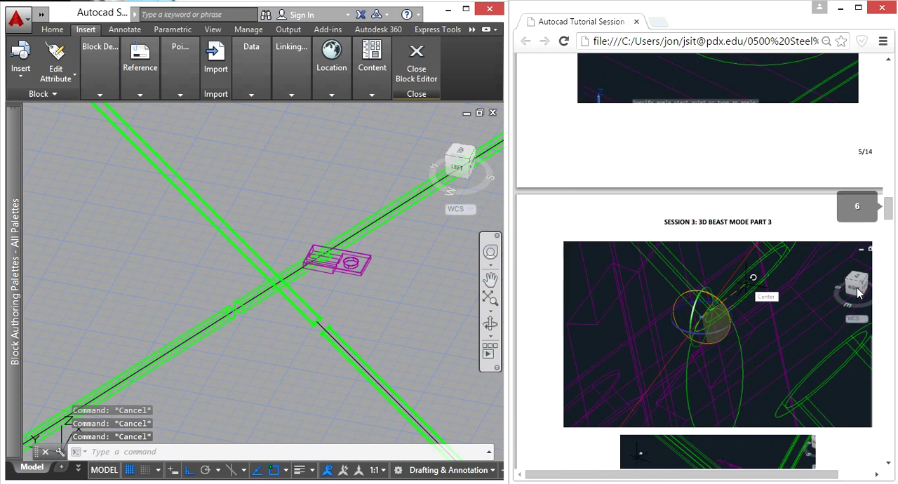
scroll(857, 293, "down", 4)
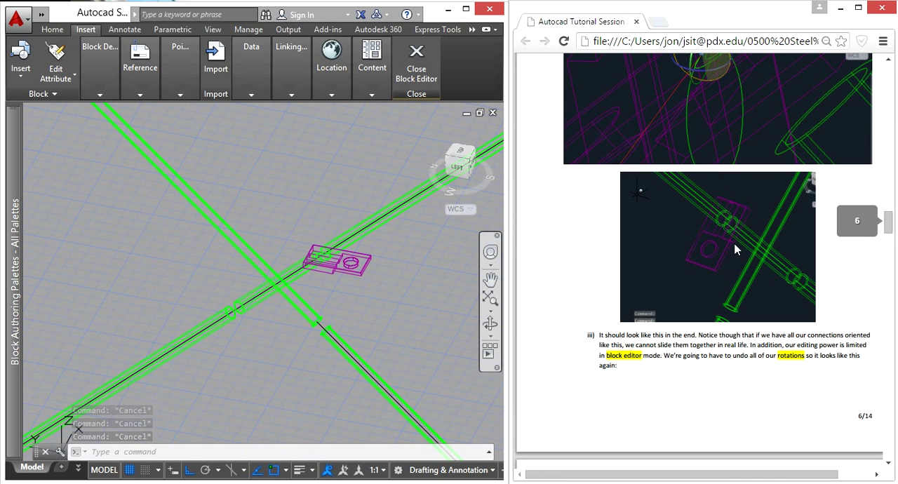
scroll(731, 248, "up", 6)
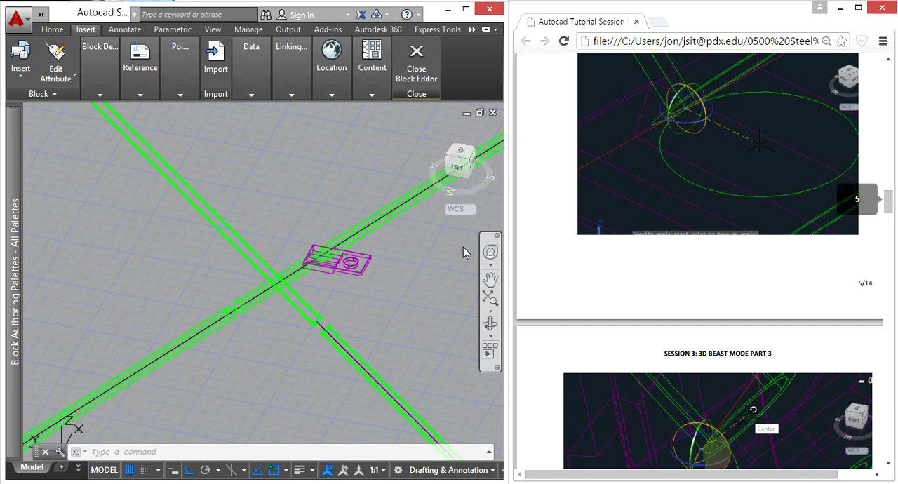
scroll(337, 281, "up", 5)
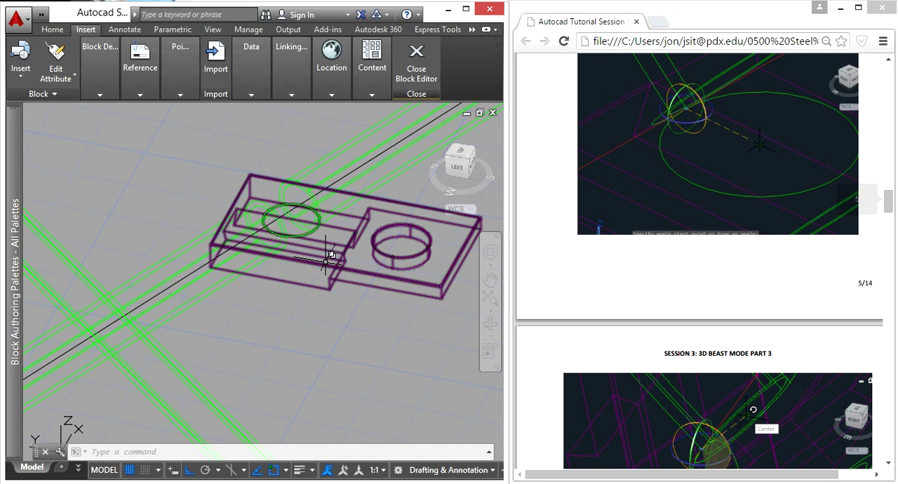
middle_click_drag(426, 338, 417, 310, "shift")
left_click(438, 320)
left_click(404, 261)
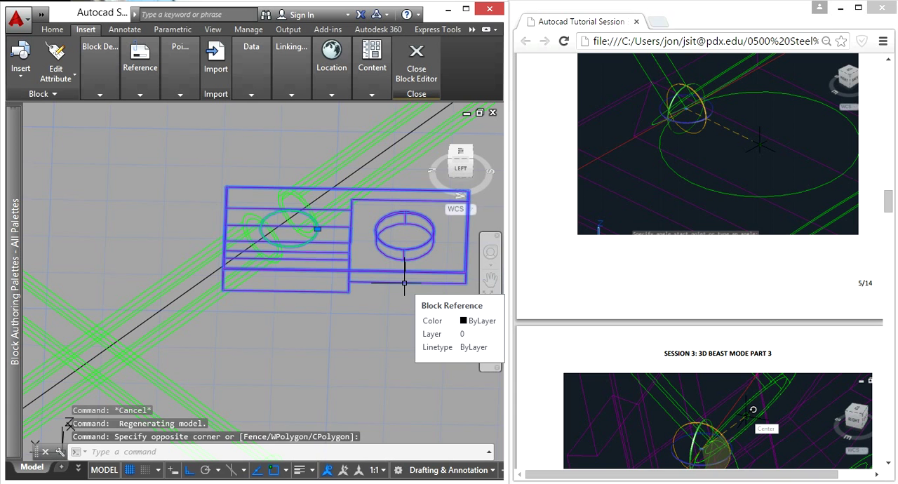
type("3dro")
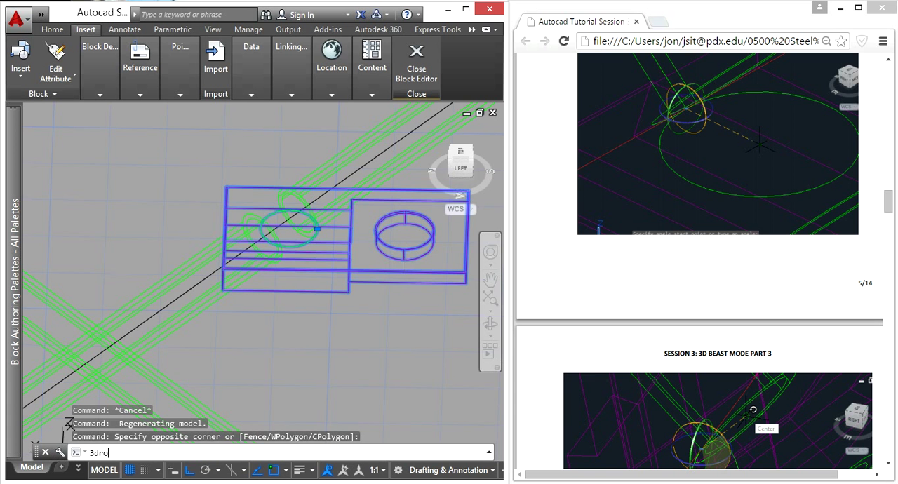
type("tate")
key("Return")
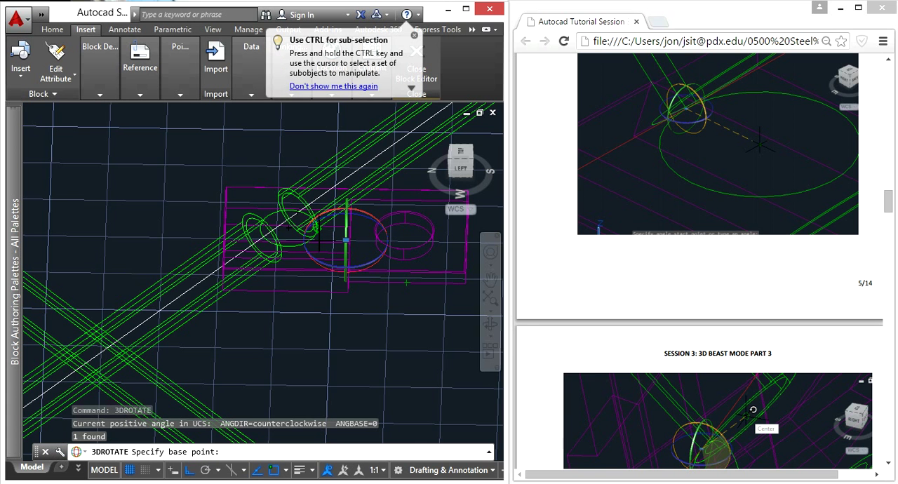
scroll(318, 239, "up", 4)
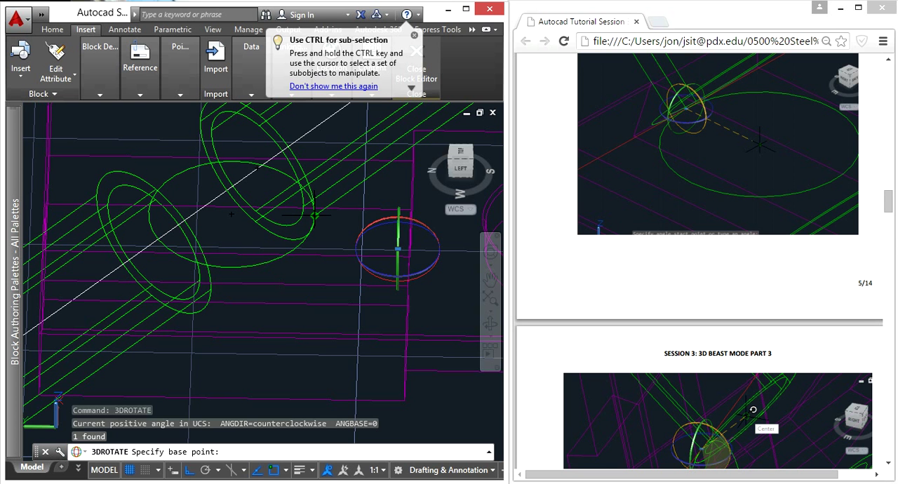
left_click(315, 216)
scroll(313, 188, "up", 2)
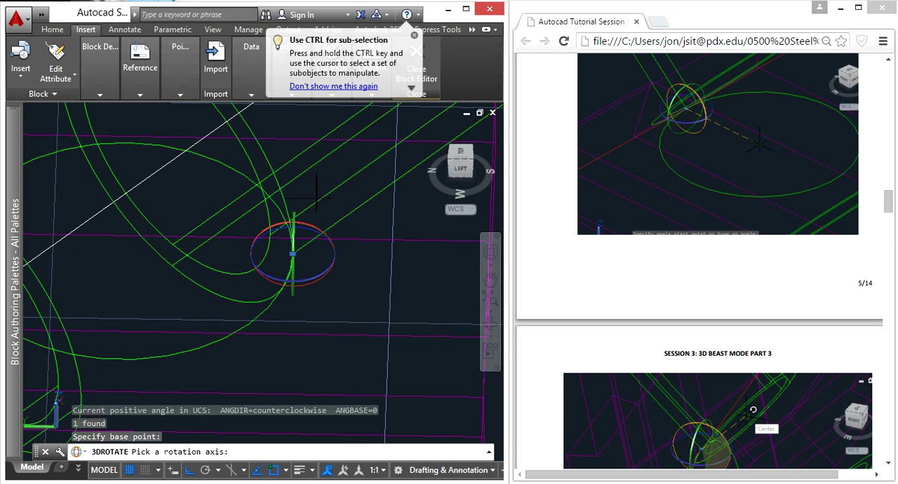
middle_click_drag(351, 252, 272, 238, "shift")
right_click(272, 238, "shift")
left_click(423, 266)
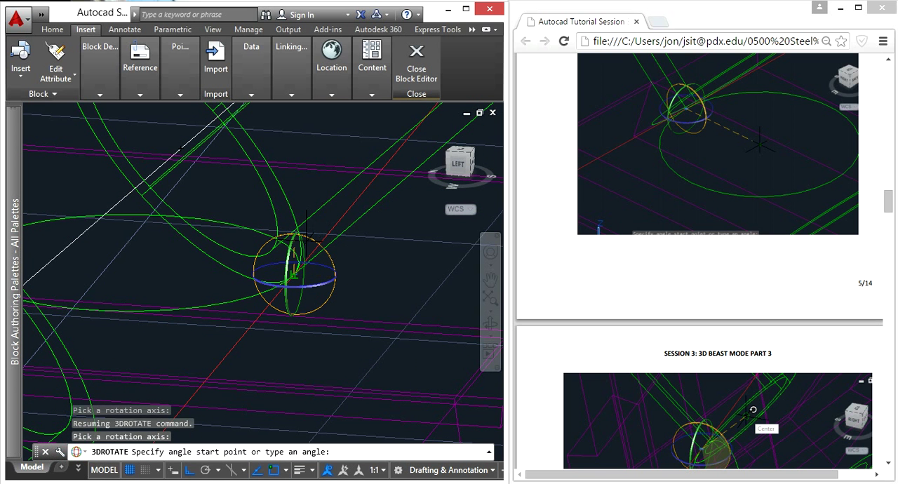
key("Escape")
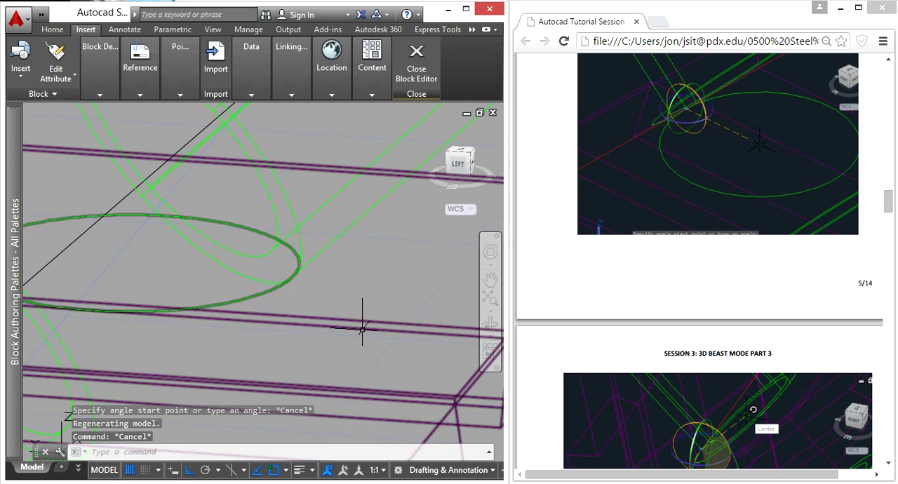
3D Rotate the A connection about the X axis from the tube end's lower quadrant, ending the angle at its upper quadrant to match the tilted face
type("b")
type("3drotate")
key("Return")
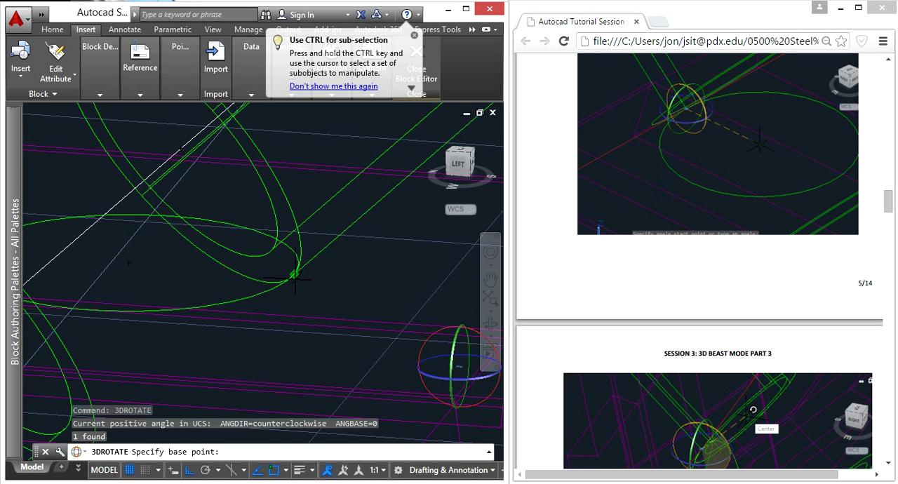
left_click(294, 278)
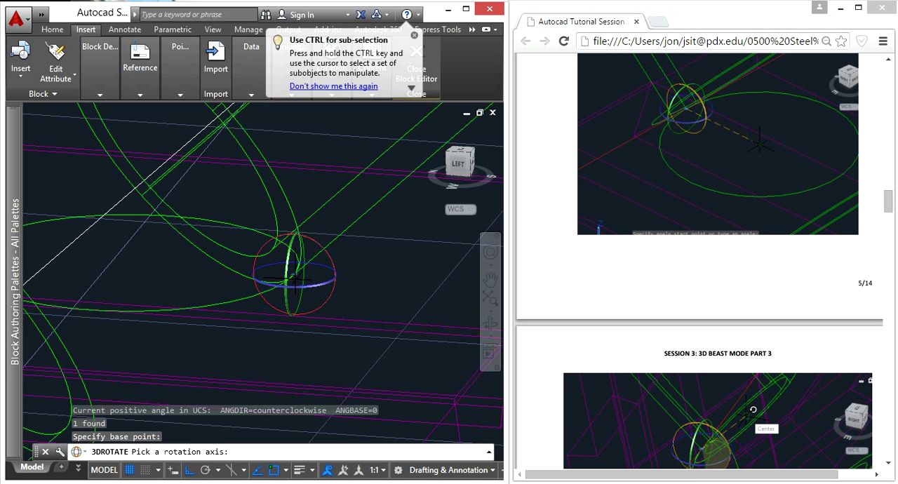
left_click(326, 255)
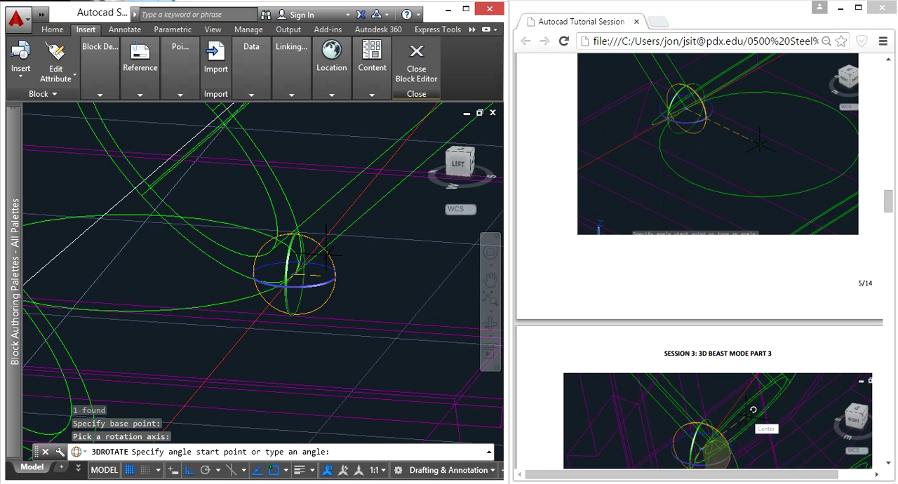
scroll(326, 255, "down", 5)
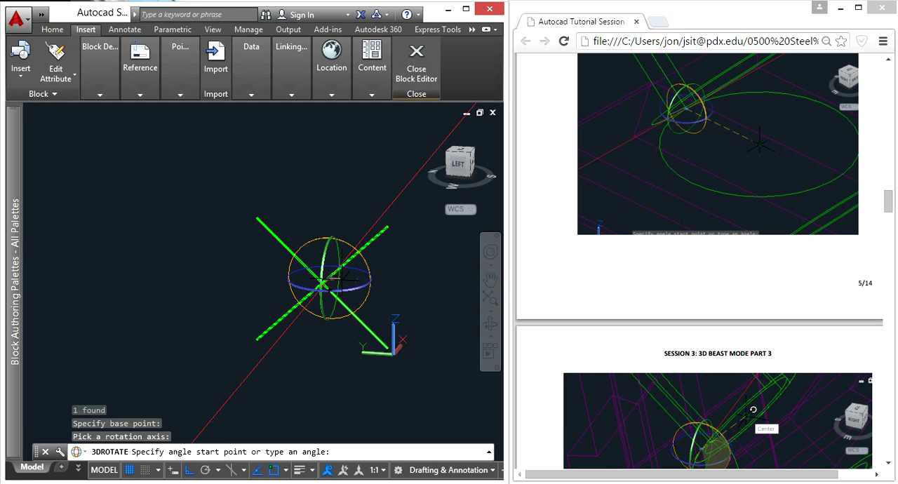
scroll(327, 280, "up", 6)
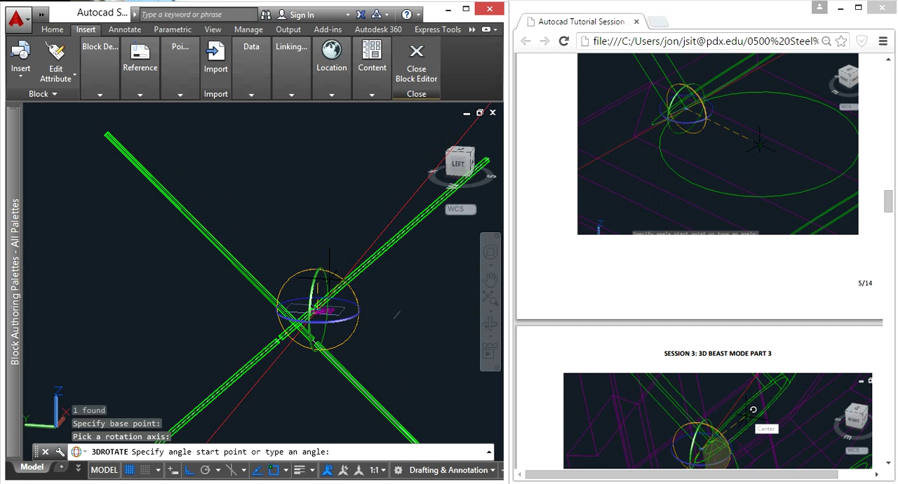
middle_click_drag(339, 190, 229, 361)
scroll(204, 344, "up", 3)
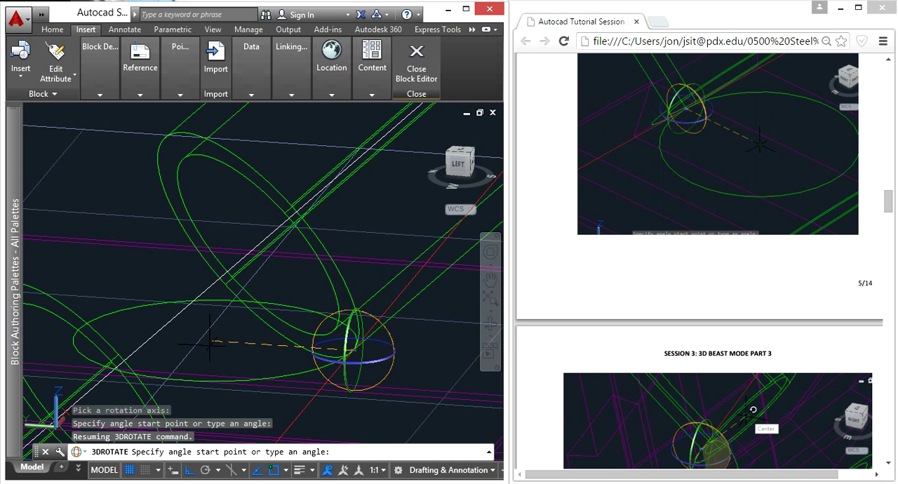
scroll(108, 249, "down", 4)
middle_click_drag(102, 247, 300, 253)
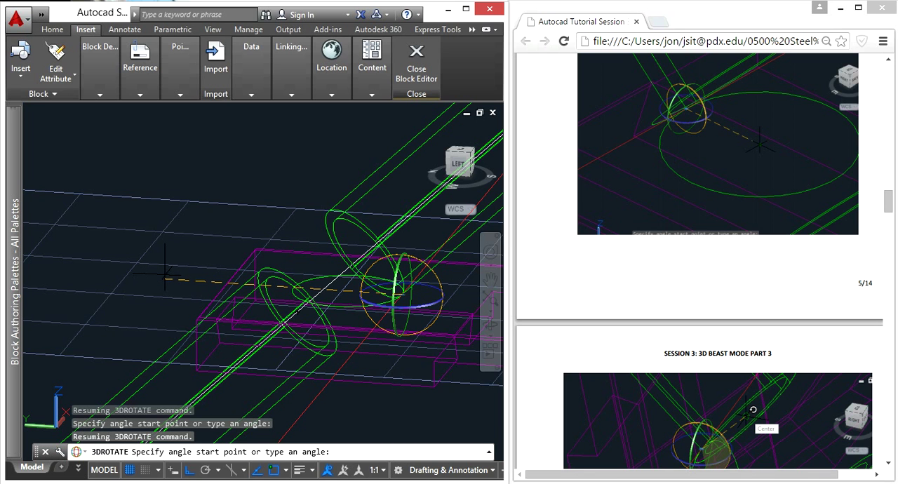
left_click(166, 274)
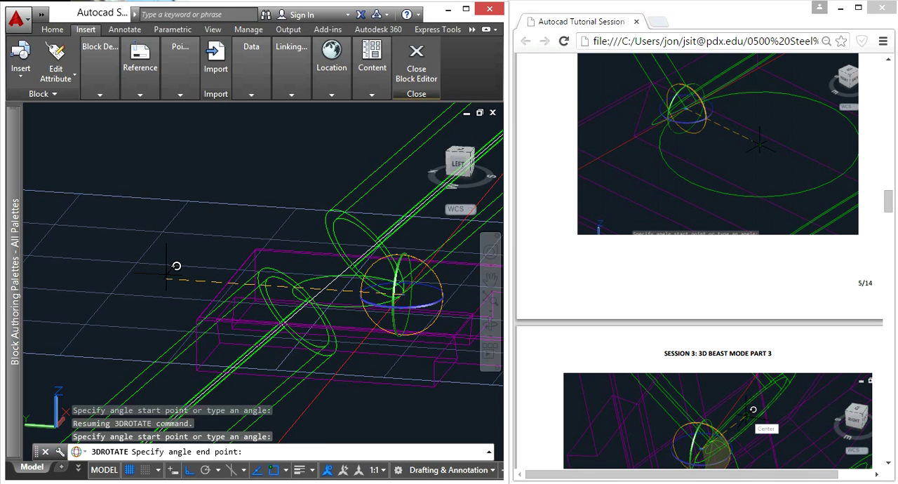
scroll(353, 246, "up", 4)
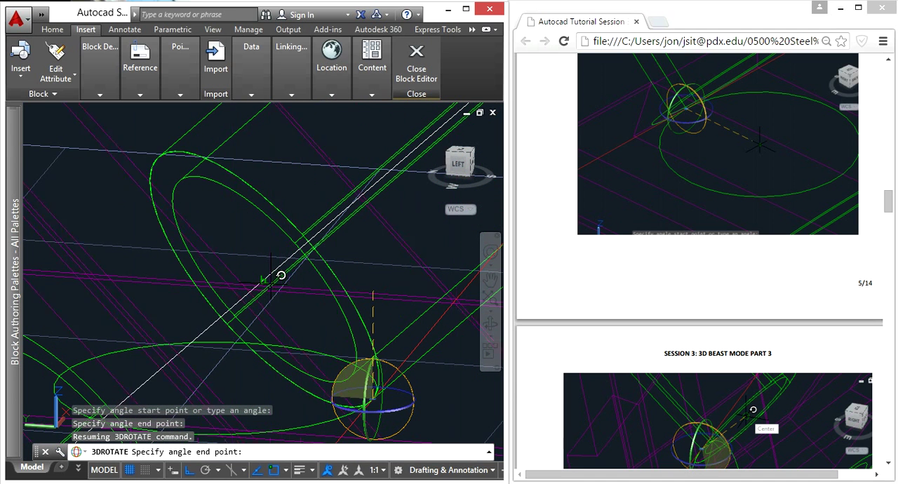
left_click(161, 151)
scroll(260, 216, "down", 5)
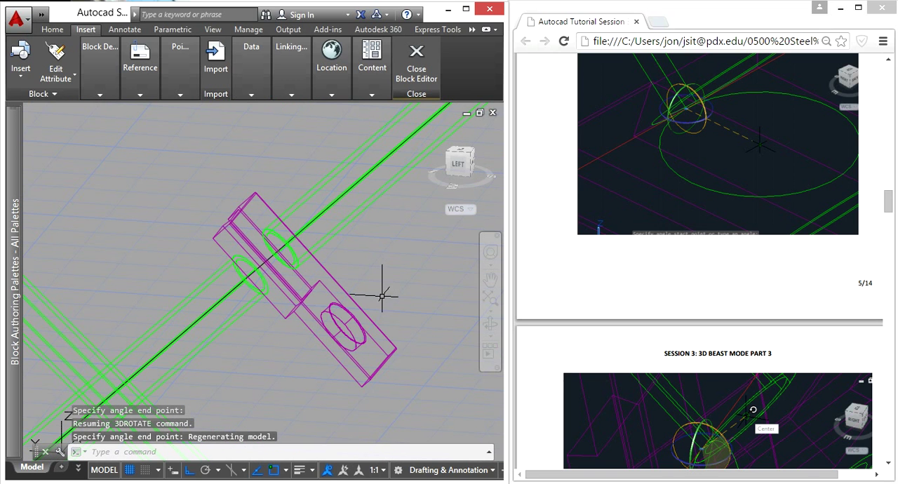
Examine the rotated A connection's orientation on the tube end relative to the crossing braces
mouse_move(382, 296)
middle_mouse_down("shift")
mouse_move(256, 309)
mouse_move(329, 243)
mouse_move(255, 218)
mouse_move(288, 290)
mouse_move(367, 312)
middle_mouse_up("shift")
middle_click(362, 305)
middle_click(362, 306)
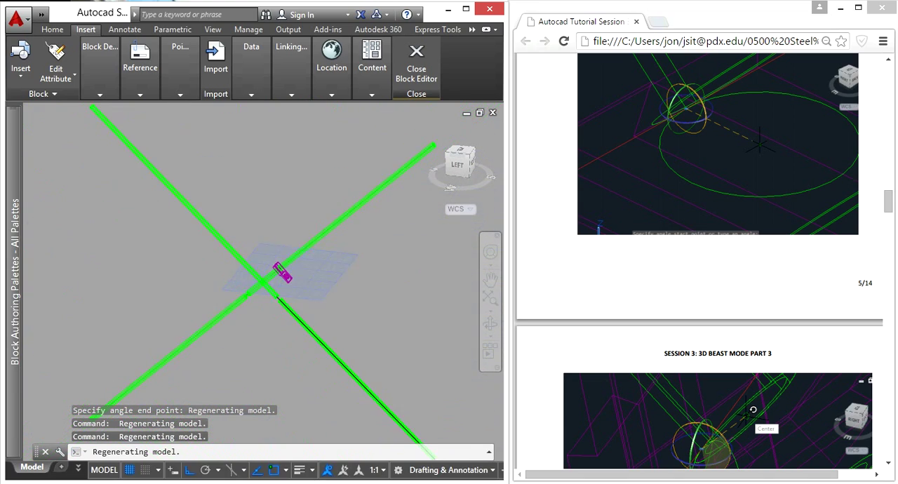
middle_click_drag(313, 259, 300, 251, "shift")
middle_click_drag(350, 277, 355, 244, "shift")
key("Escape")
key("Escape")
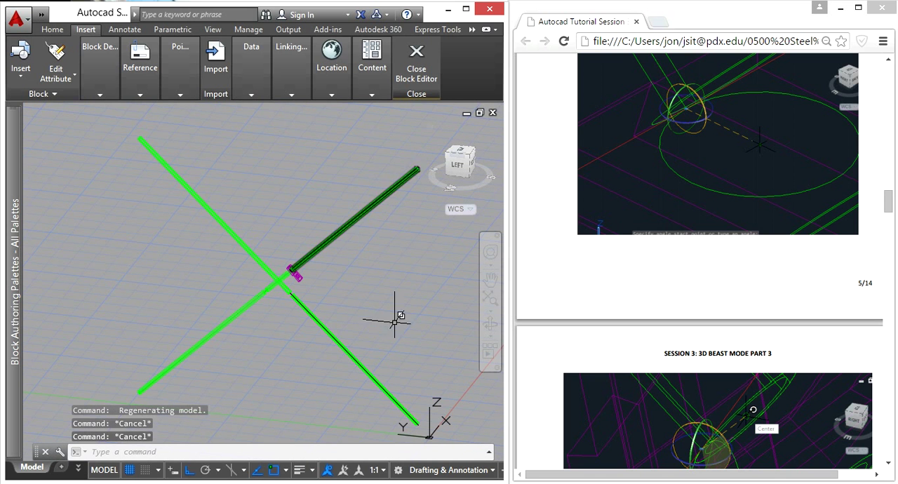
scroll(294, 270, "up", 10)
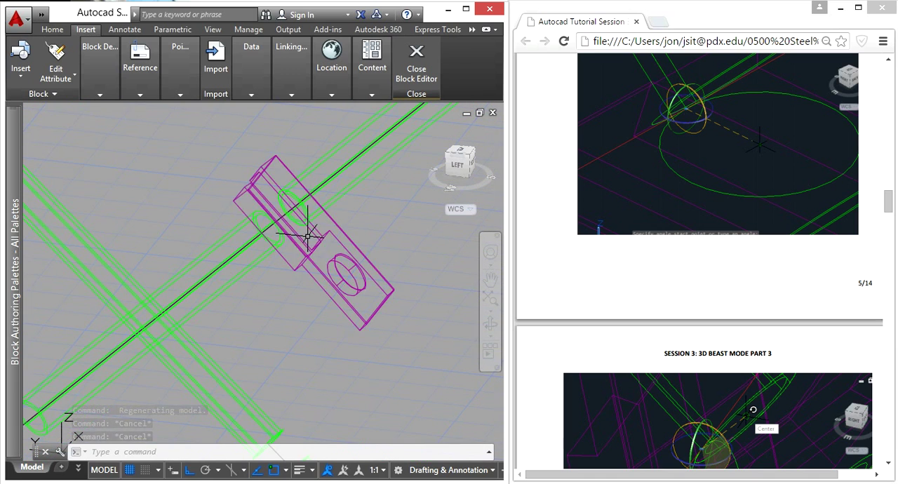
middle_click_drag(273, 260, 296, 250, "shift")
scroll(296, 250, "down", 5)
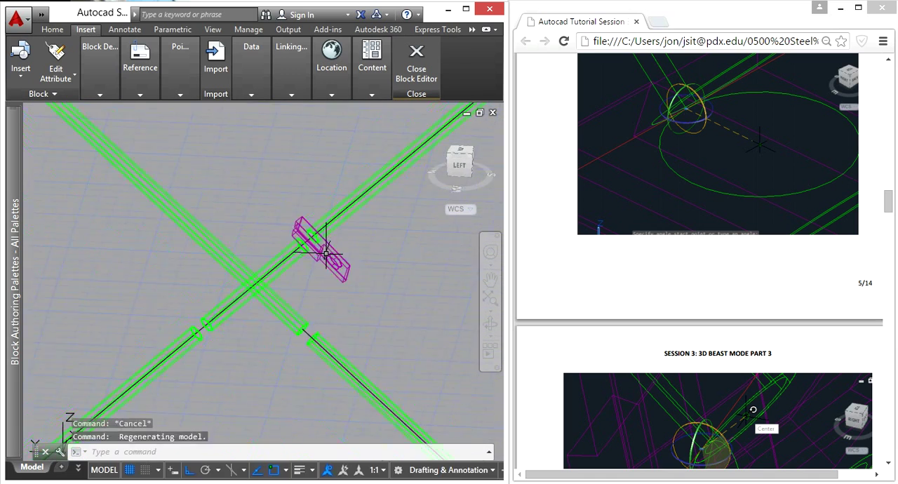
middle_click_drag(371, 244, 186, 338)
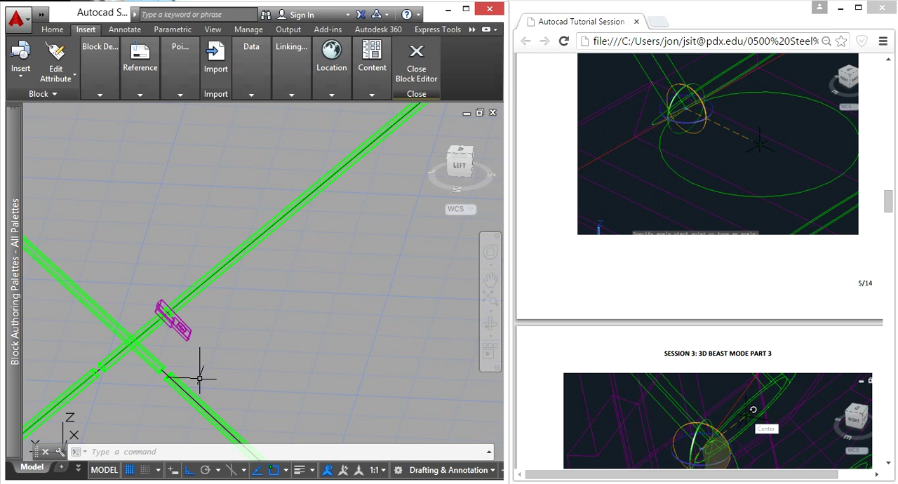
Undo the 3D Rotate about the X axis so the A connection lies flat at the tube end again
key("Escape")
key("ctrl+z")
key("ctrl+z")
key("ctrl+z")
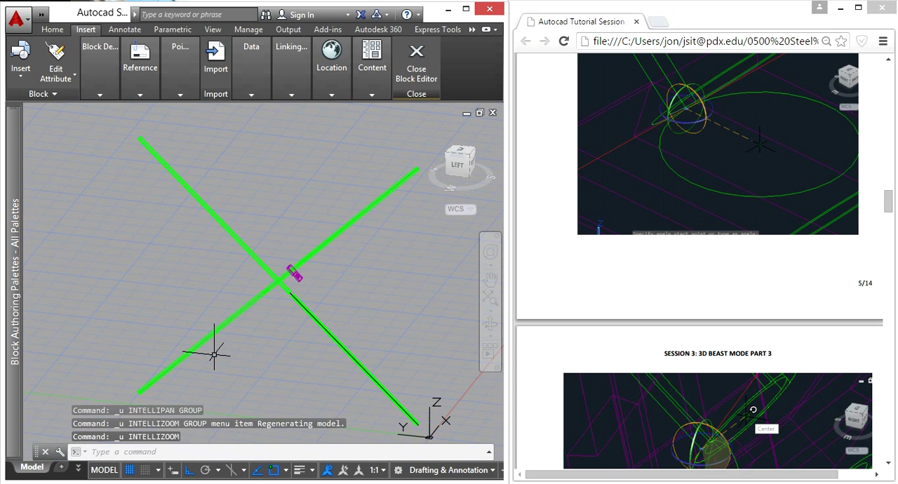
key("ctrl+z")
key("ctrl+z")
key("ctrl+z")
key("ctrl+z")
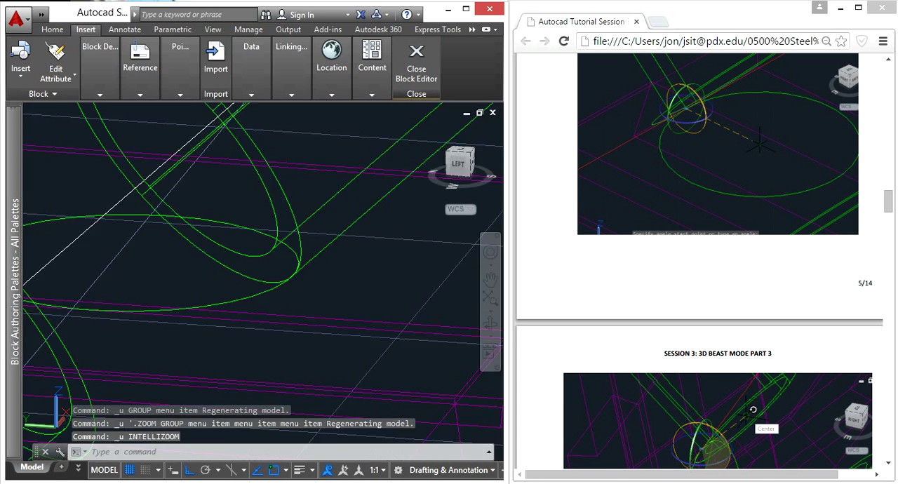
key("ctrl+z")
key("ctrl+z")
key("ctrl+z")
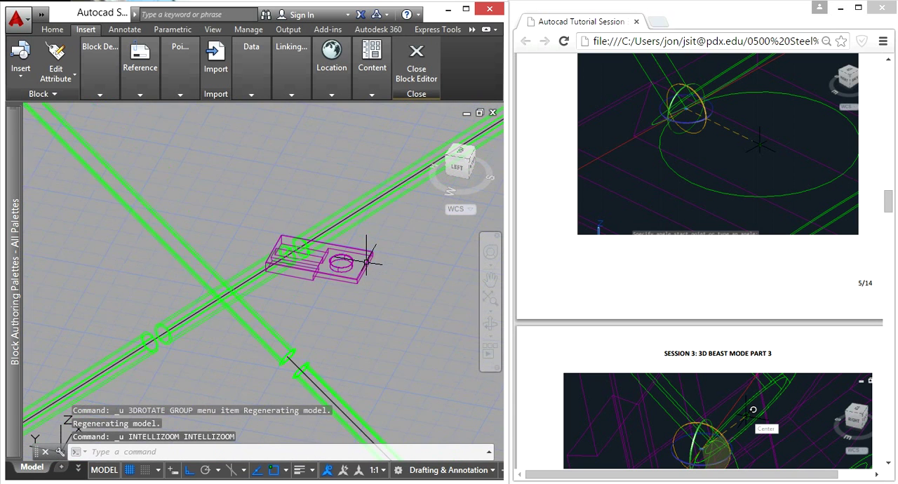
3D Rotate the A connection a quarter turn about the Z axis, using the tube end's lower quadrant as the base point
left_click(389, 308)
left_click(330, 264)
type("3")
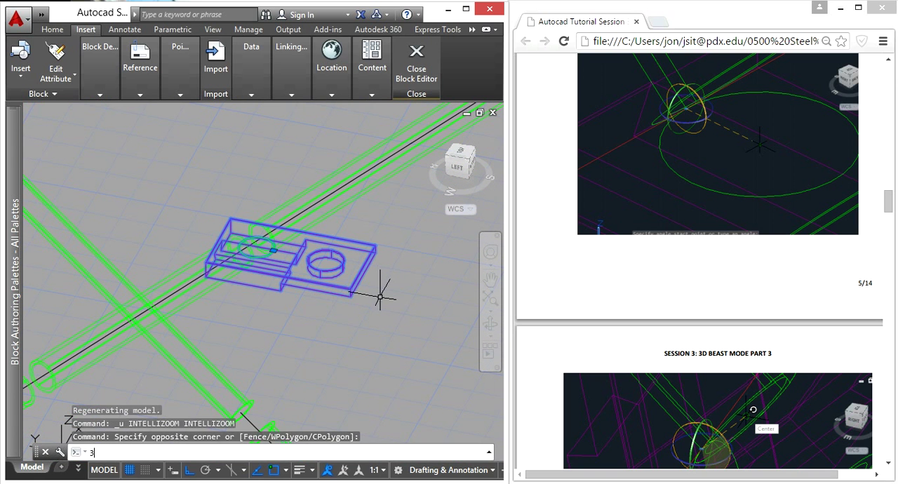
type("dro")
key("Return")
scroll(261, 239, "up", 8)
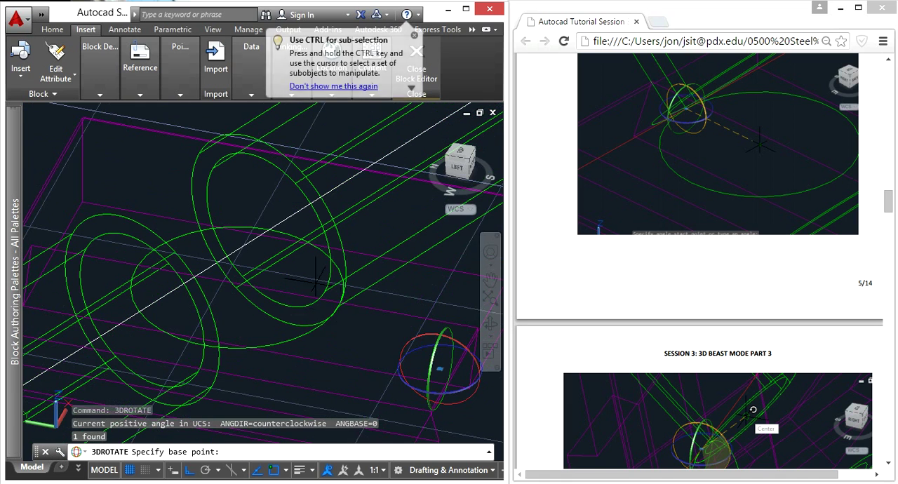
left_click(339, 306)
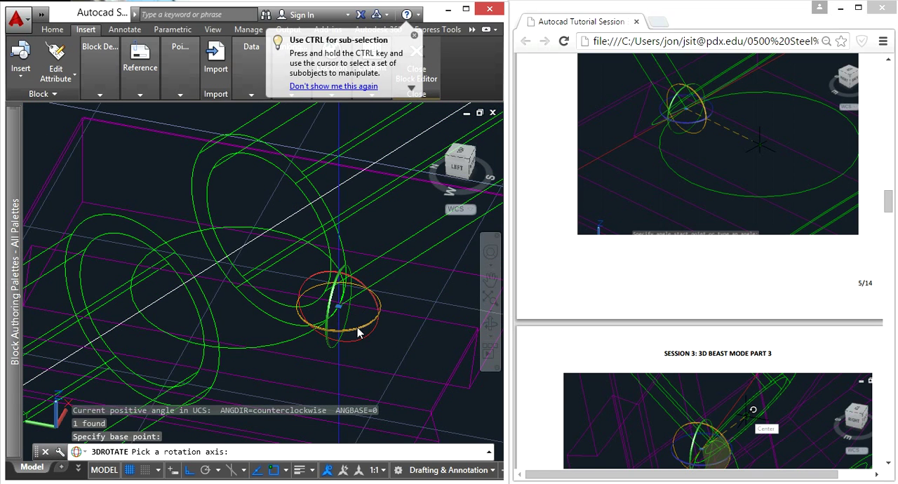
left_click(358, 333)
scroll(358, 333, "down", 5)
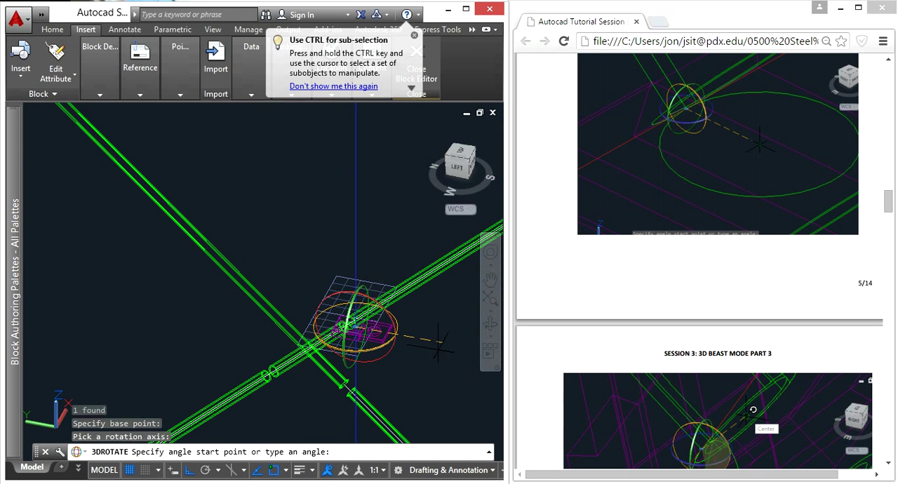
left_click(456, 338)
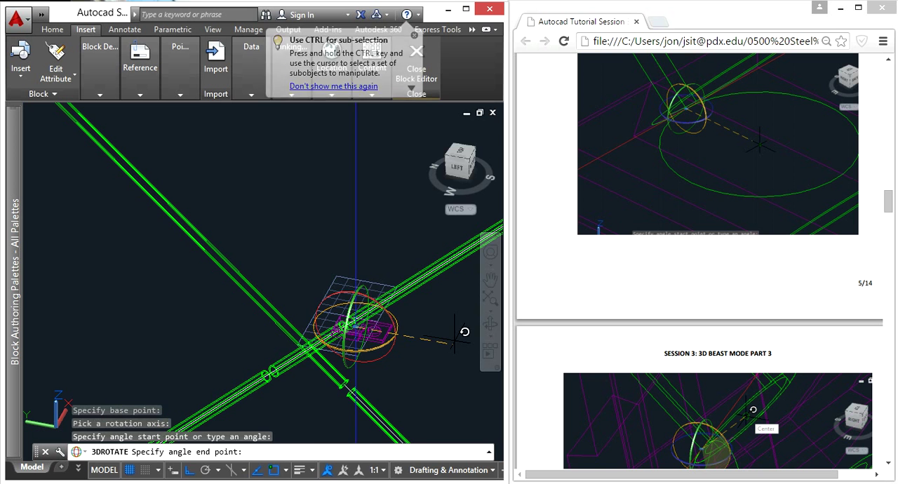
left_click(265, 405)
key("Escape")
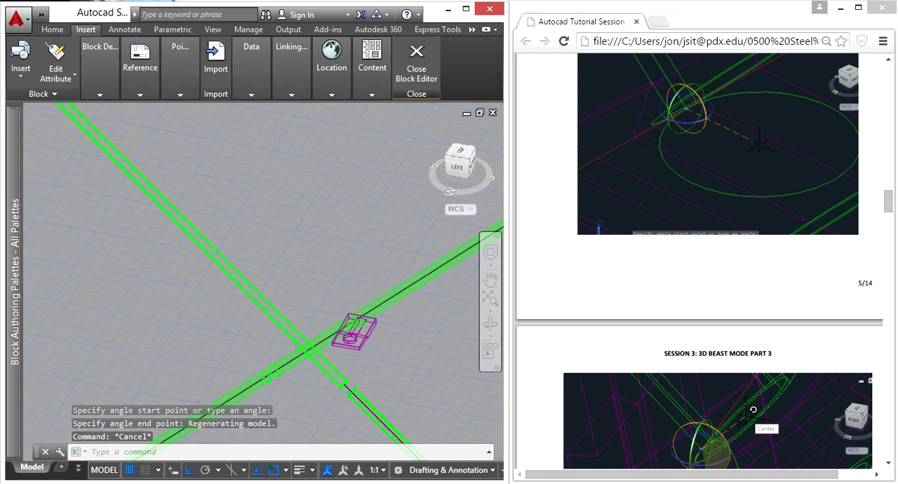
Move the A connection by its round opening's quadrant onto the lower quadrant of the cut tube end
scroll(309, 283, "up", 8)
middle_click_drag(386, 355, 309, 353)
middle_click_drag(258, 342, 369, 343, "shift")
scroll(209, 335, "down", 3)
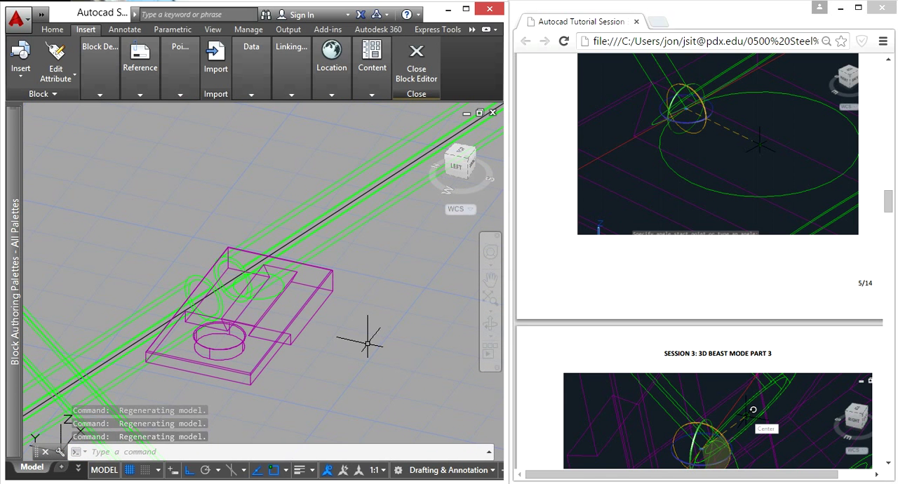
key("Escape")
left_click(349, 342)
left_click(295, 319)
type("M")
key("Return")
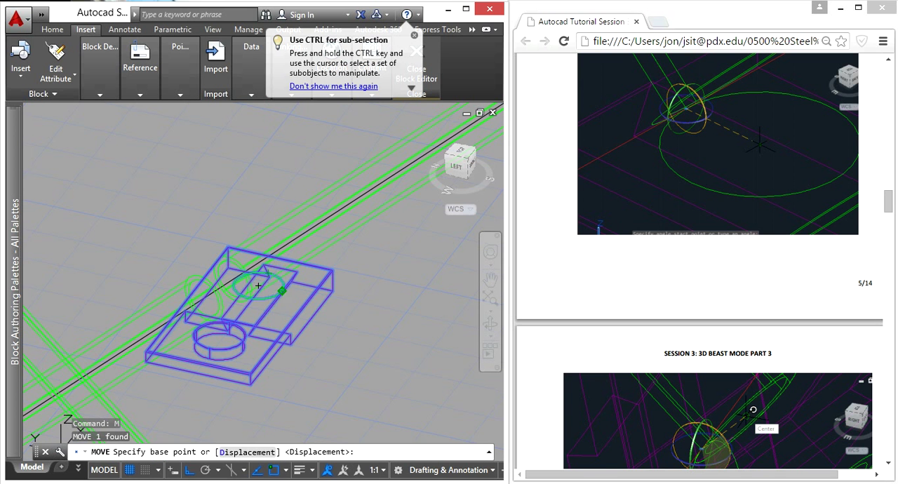
left_click(281, 290)
scroll(254, 291, "up", 4)
left_click(256, 287)
scroll(257, 288, "down", 5)
3D Rotate the A connection about the X axis from the tube end's lower quadrant, ending the angle at its upper quadrant
mouse_move(305, 309)
middle_mouse_down("shift")
mouse_move(295, 310)
mouse_move(302, 320)
middle_mouse_up("shift")
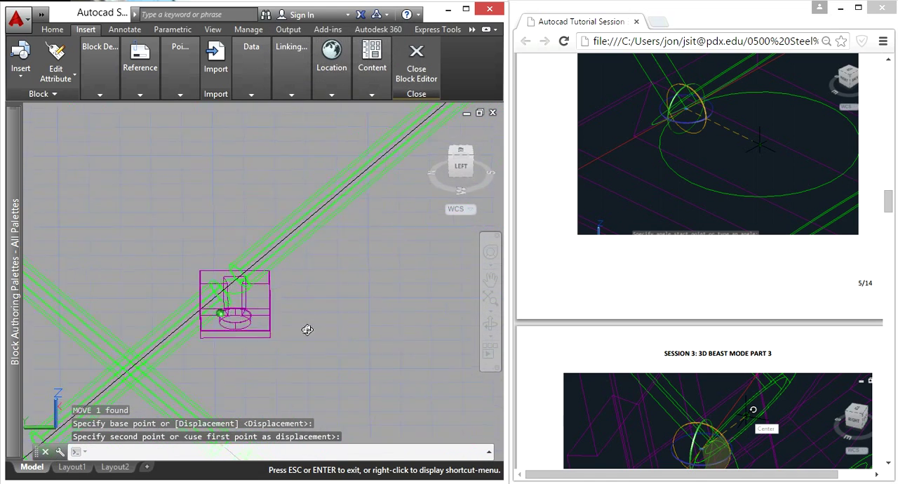
scroll(302, 320, "up", 4)
left_click(302, 320)
type("3dro")
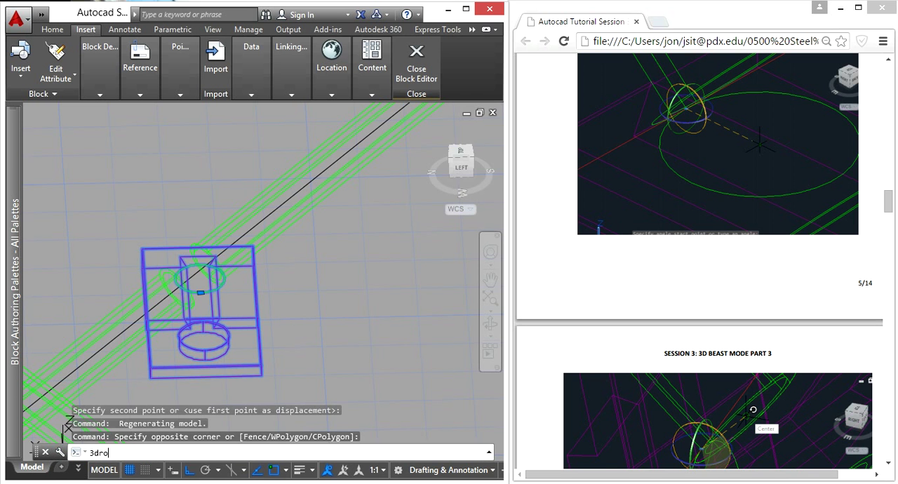
key("Return")
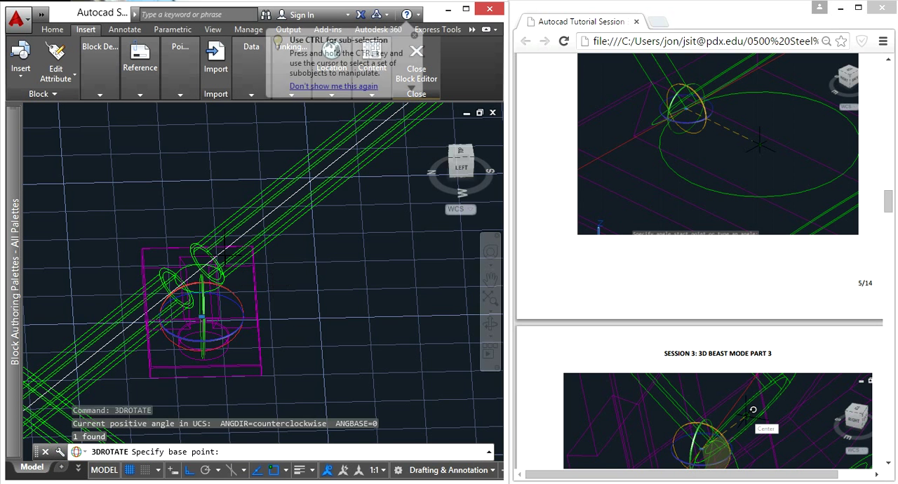
scroll(203, 253, "up", 3)
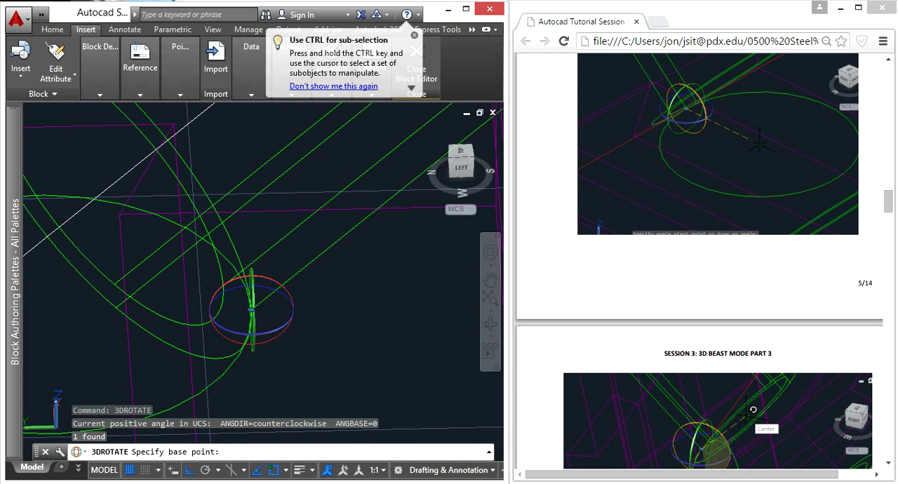
left_click(250, 309)
left_click(266, 281)
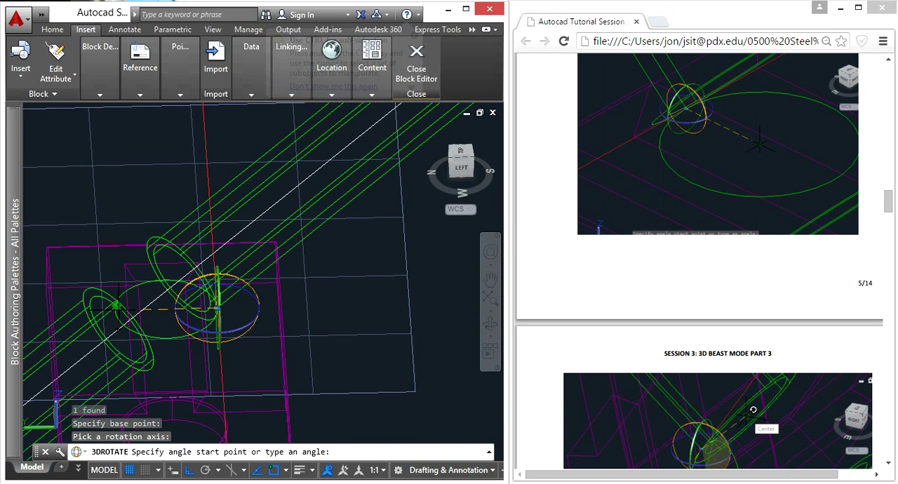
scroll(119, 306, "up", 5)
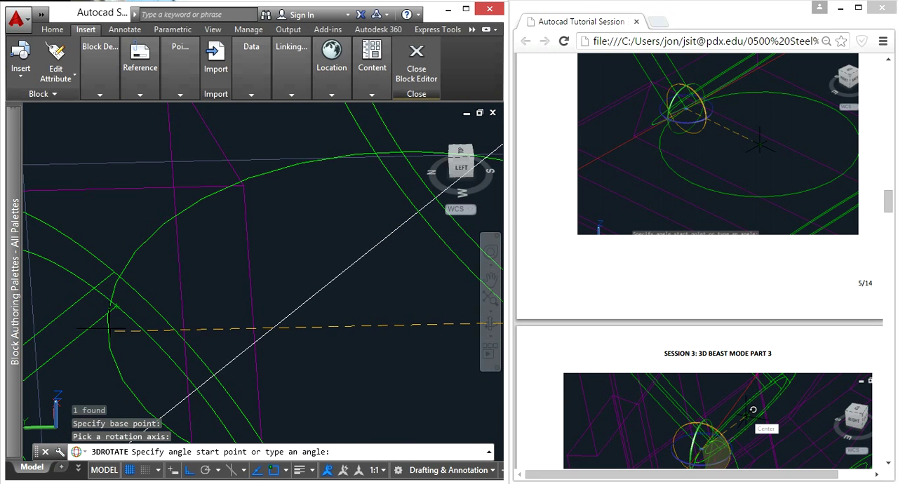
scroll(97, 295, "down", 4)
middle_click_drag(76, 301, 207, 304)
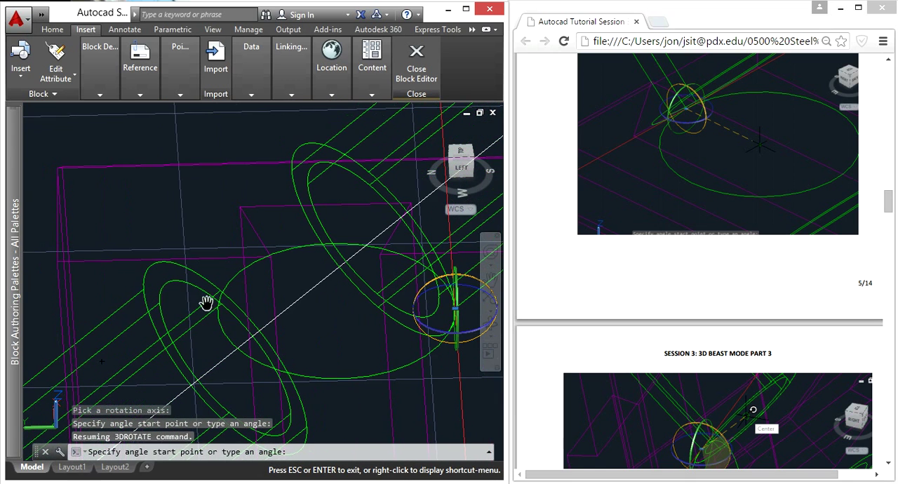
left_click(90, 295)
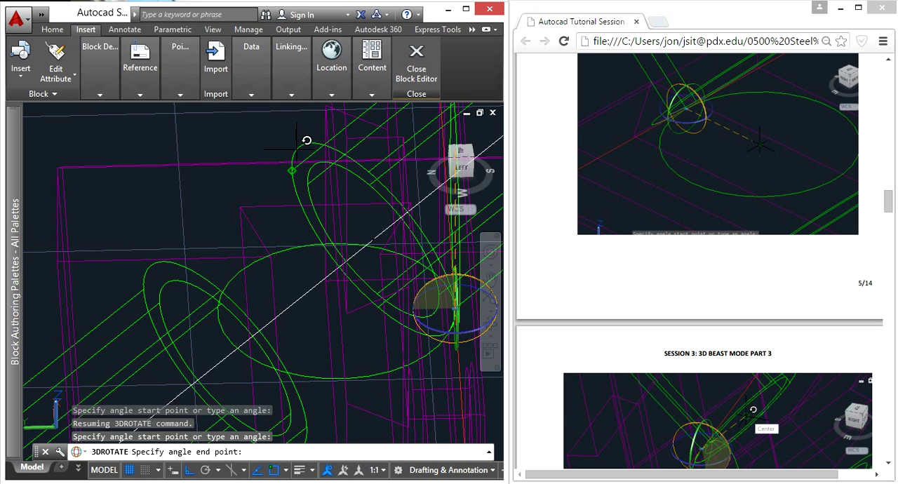
scroll(306, 171, "down", 5)
key("Escape")
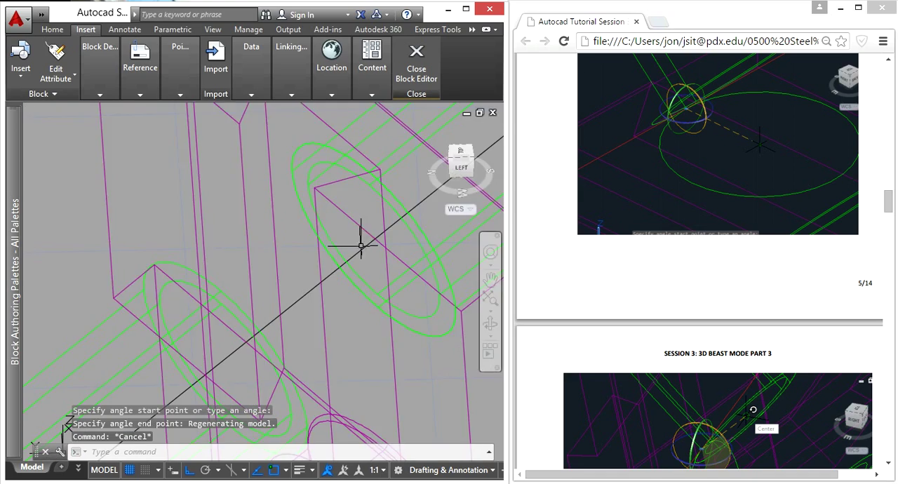
Inspect from another angle how the tilted A connection fits against the brace tube's end
middle_click_drag(424, 340, 463, 284, "shift")
scroll(385, 318, "down", 8)
scroll(389, 309, "up", 6)
right_click(343, 285, "shift")
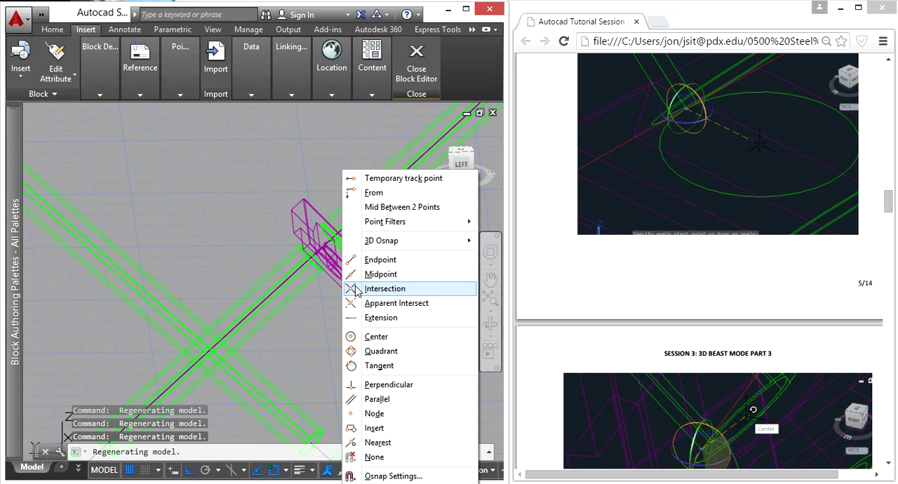
left_click(293, 328)
key("Escape")
key("Escape")
key("Escape")
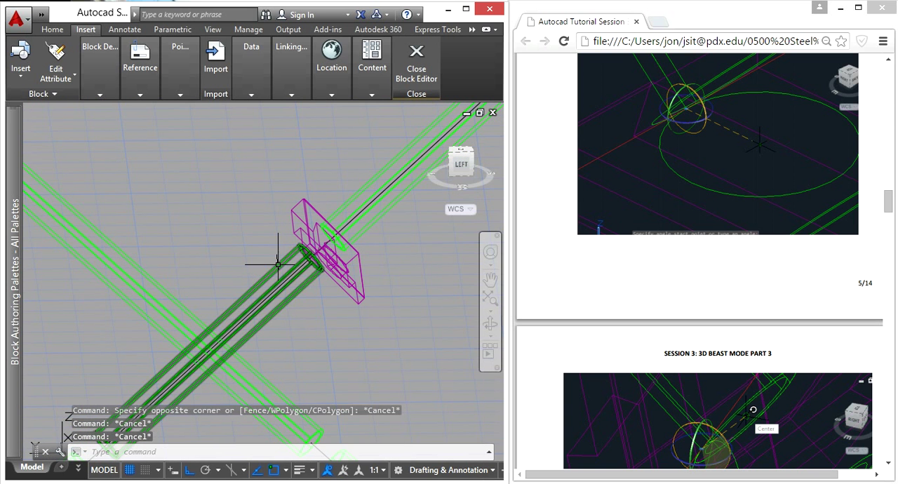
Insert the green mating connection block at scale 1 and rotation 0 in open space beside the A connection
left_click(21, 70)
left_click(50, 181)
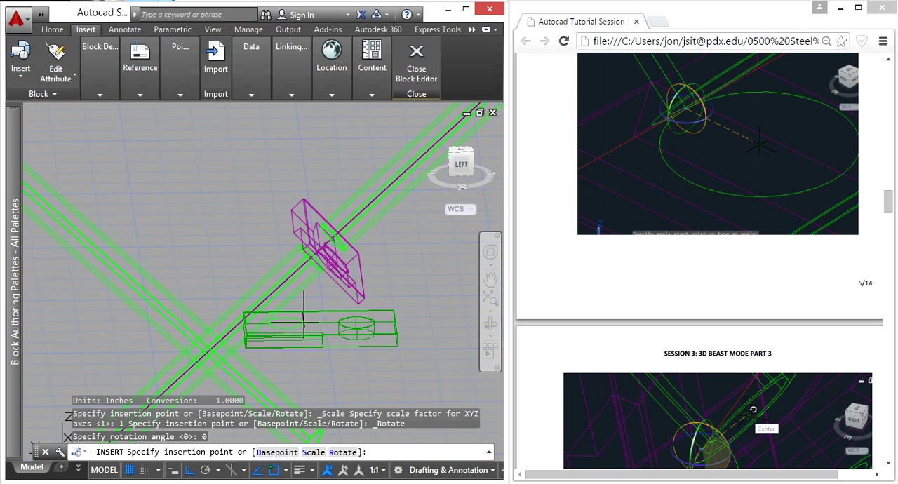
key("Escape")
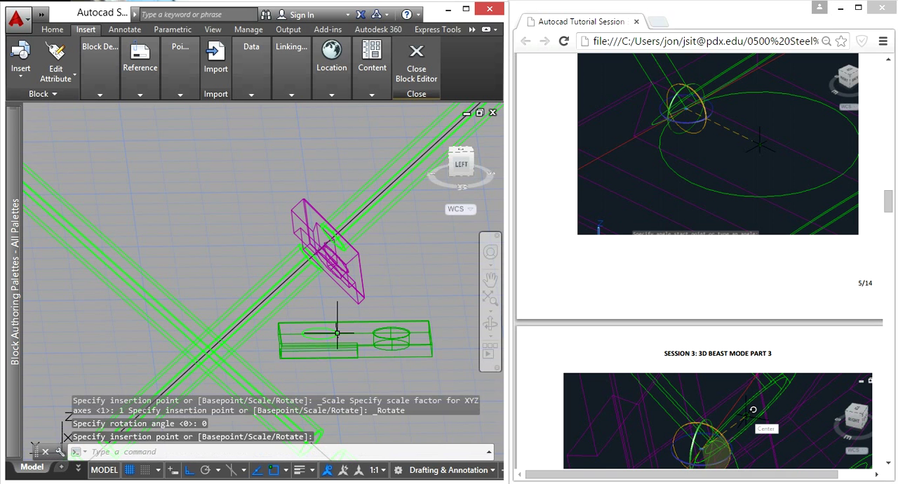
Move the green connection block by its lower corner onto the upper corner of the magenta A connection
middle_click_drag(398, 363, 338, 277)
scroll(366, 330, "down", 10)
scroll(357, 331, "up", 5)
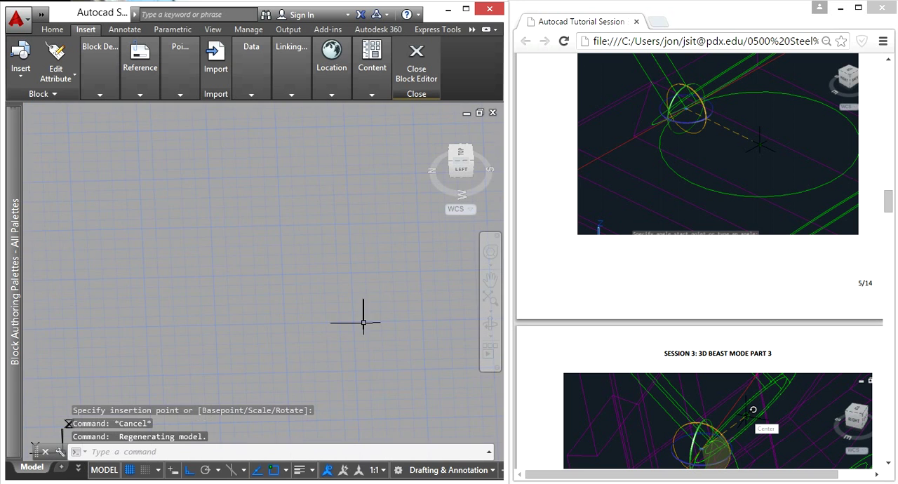
middle_click_drag(335, 358, 299, 235)
middle_click_drag(294, 188, 264, 363)
scroll(293, 203, "up", 3)
left_click(293, 204)
left_click(239, 147)
type("m")
key("Return")
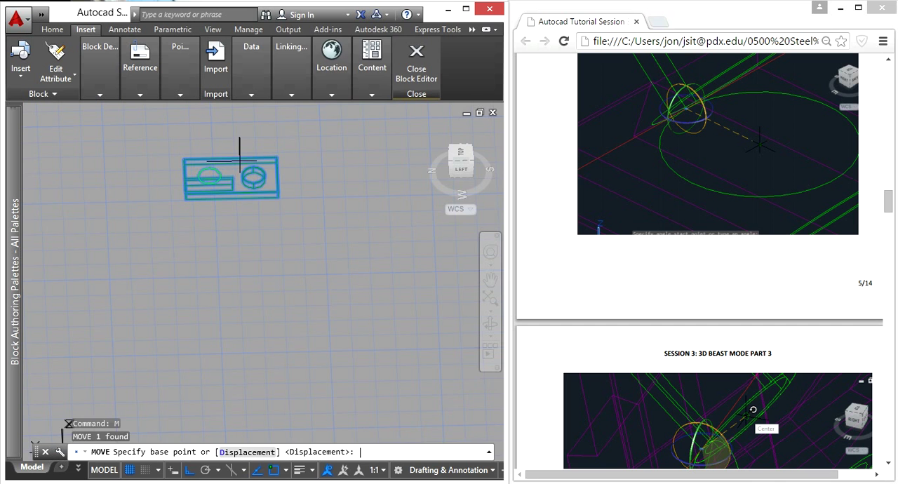
left_click(286, 194)
scroll(250, 255, "up", 6)
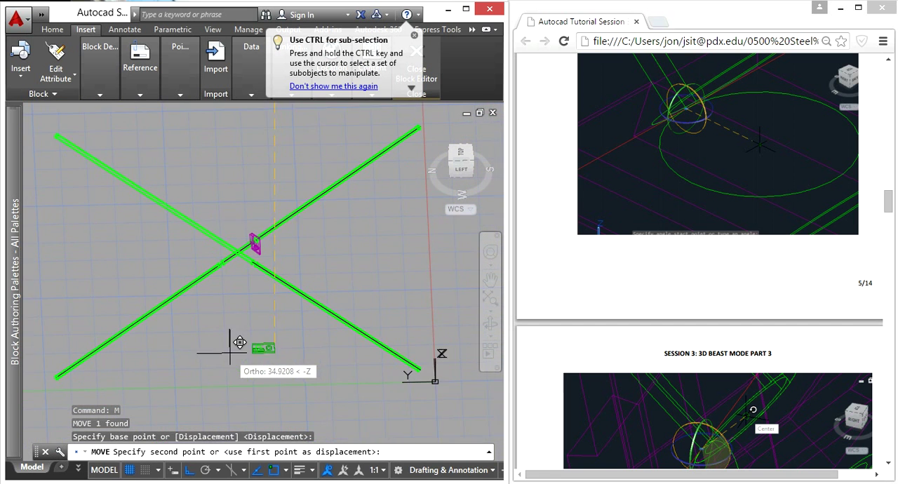
left_click(241, 144)
3D Rotate the green connection block a quarter turn about the Z axis through the corner it shares with the magenta A connection
scroll(252, 257, "down", 5)
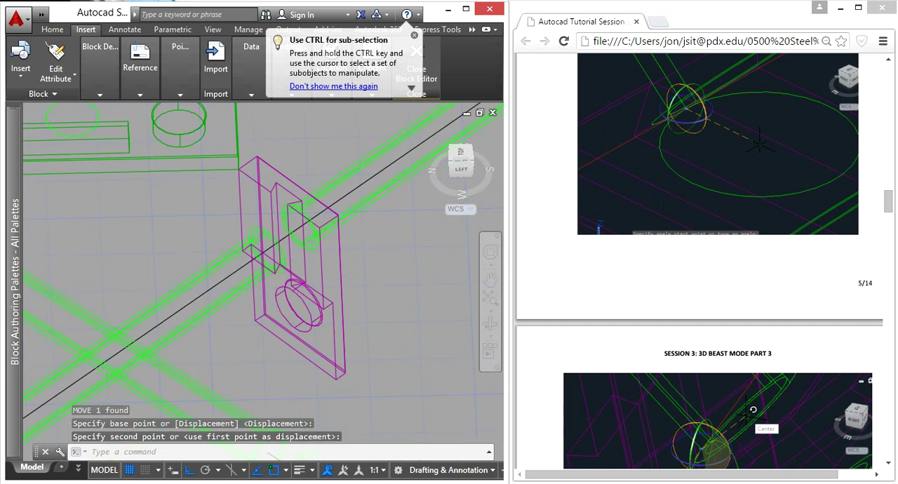
left_click(257, 250)
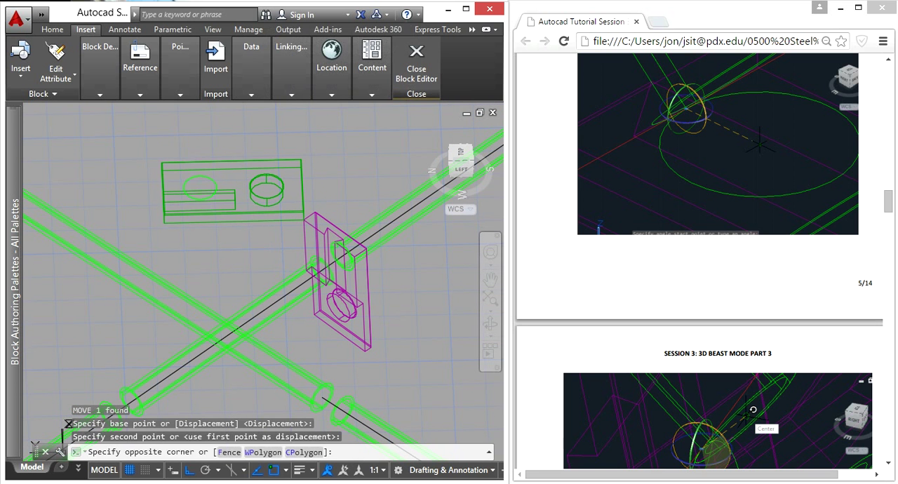
left_click(212, 196)
type("3dro")
key("Return")
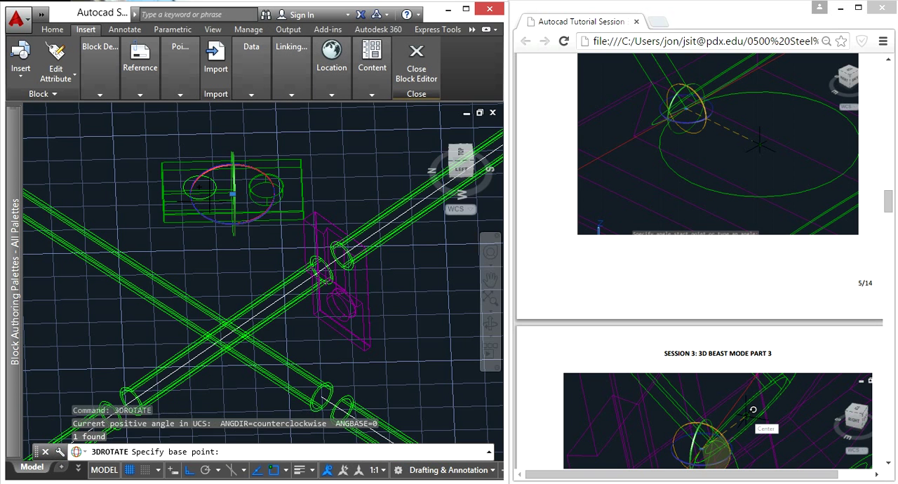
left_click(303, 220)
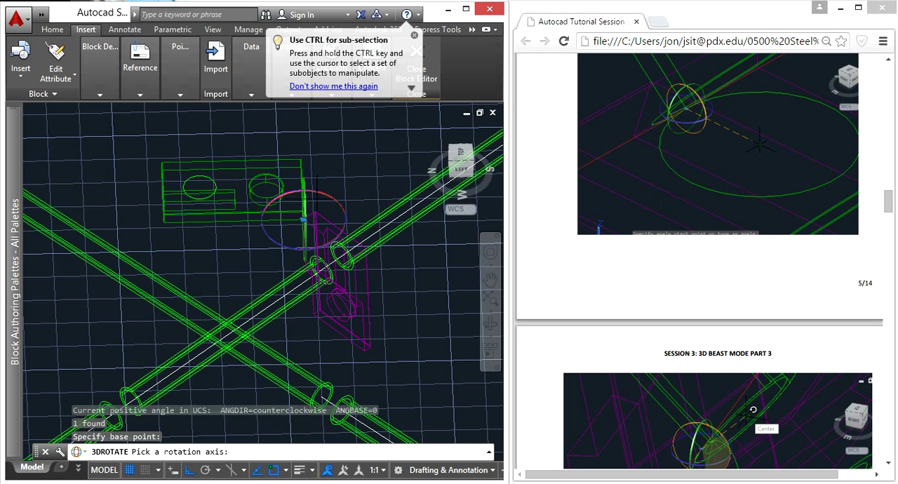
scroll(261, 234, "up", 3)
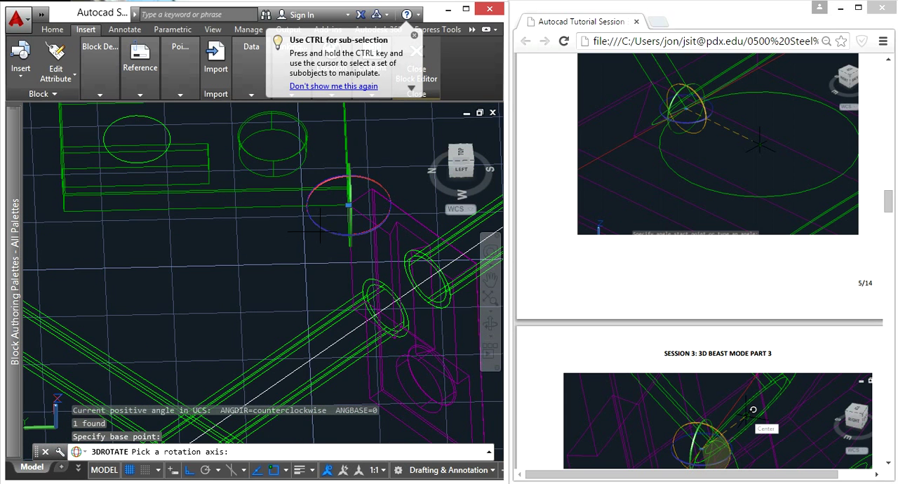
scroll(325, 233, "up", 5)
scroll(340, 274, "down", 4)
middle_click_drag(363, 254, 348, 251, "shift")
left_click(342, 252)
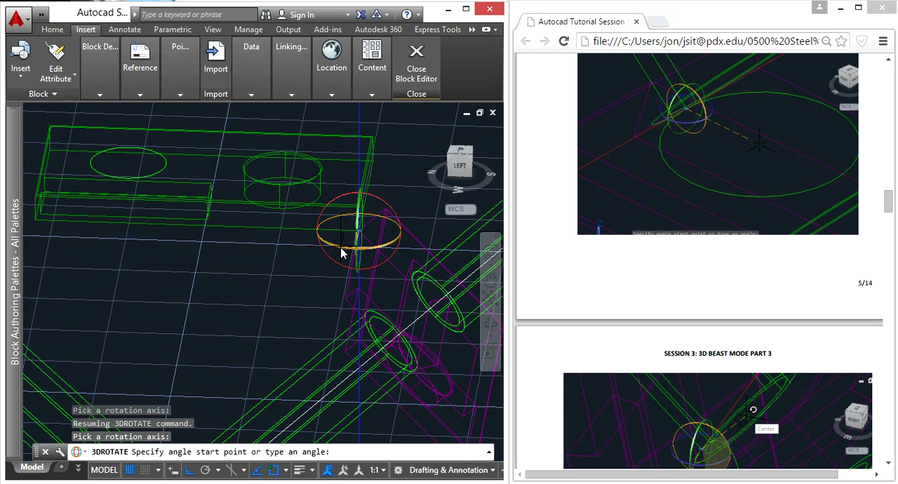
left_click(284, 315)
left_click(201, 202)
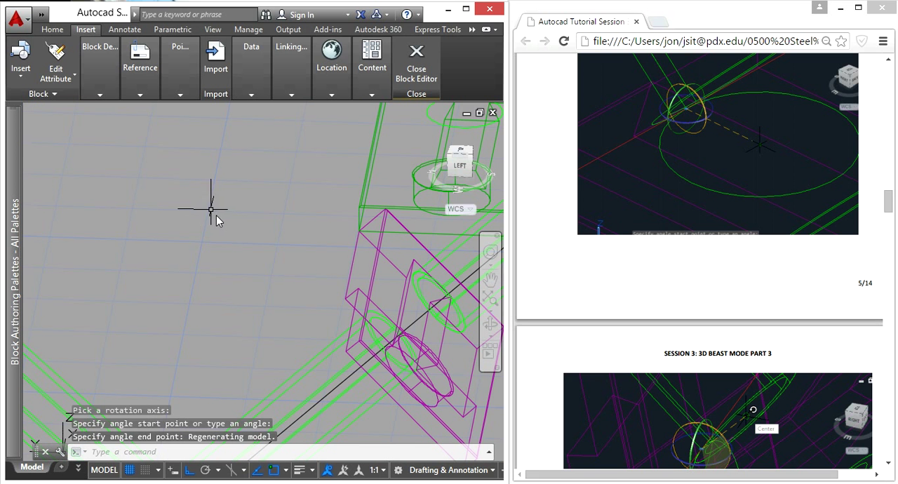
Move the green connection block by the lower corner of its far end onto the upper corner of the magenta A connection
middle_click_drag(251, 223, 124, 253)
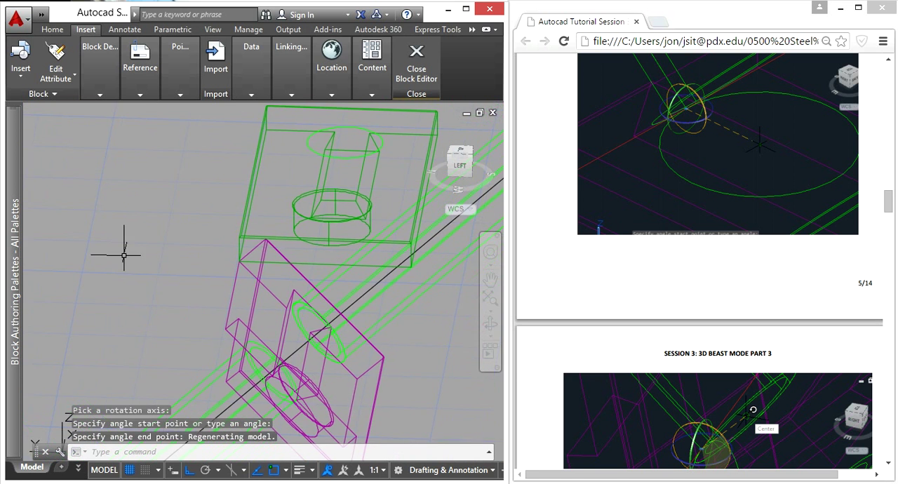
middle_click_drag(185, 232, 80, 261)
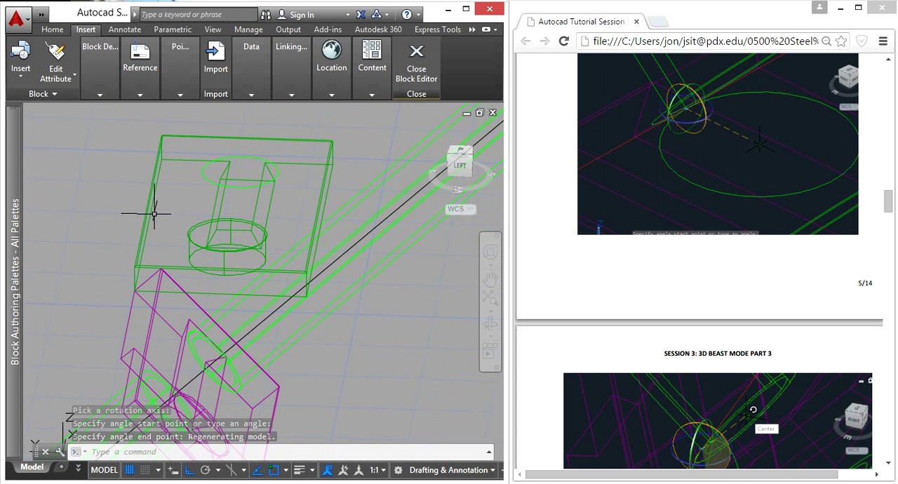
key("Escape")
key("Escape")
scroll(266, 218, "down", 3)
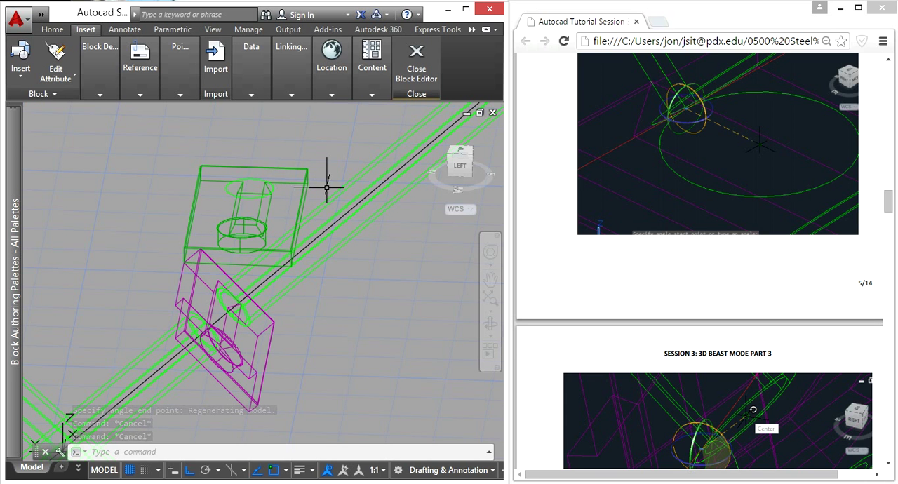
left_click(255, 170)
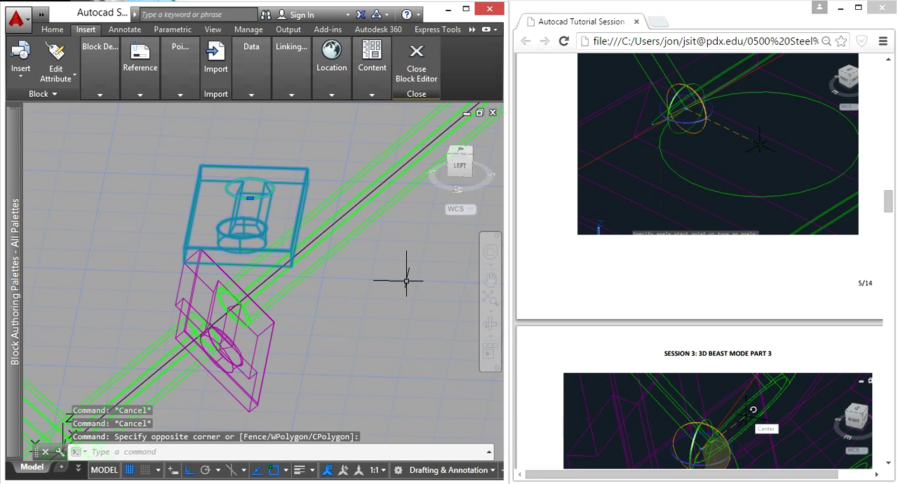
type("m")
key("Return")
scroll(311, 175, "up", 5)
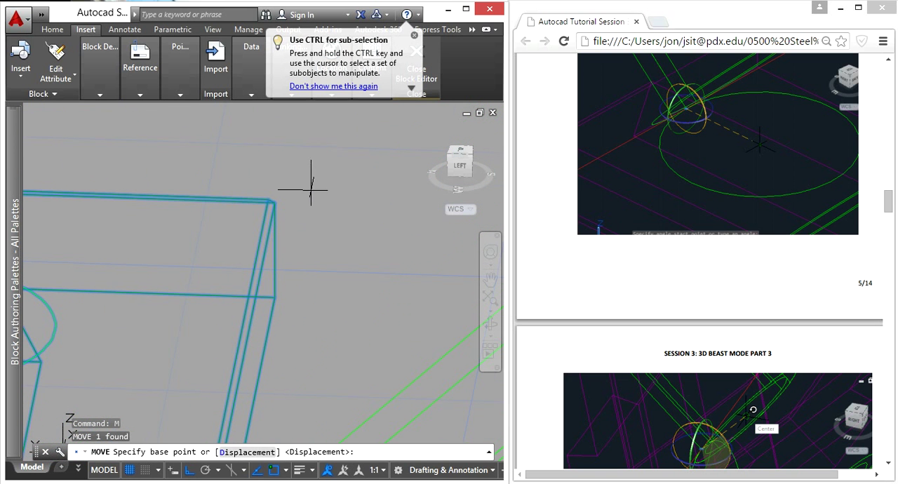
left_click(274, 297)
scroll(274, 298, "down", 5)
scroll(145, 331, "up", 3)
left_click(138, 358)
3D Rotate the green connection block about the X axis from the shared corner, ending the angle at the magenta A connection's opposite corner
scroll(155, 309, "down", 5)
middle_click_drag(177, 295, 273, 151)
scroll(230, 209, "up", 3)
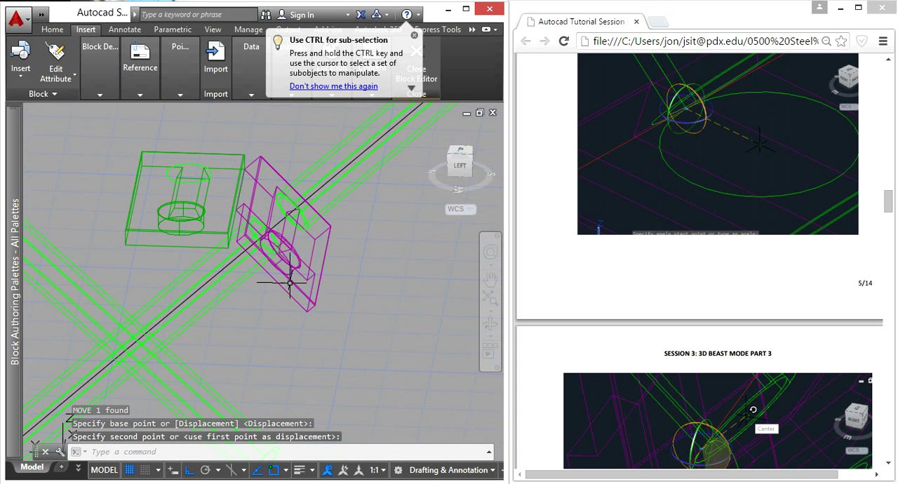
left_click(176, 258)
left_click(141, 227)
type("3dro")
key("Return")
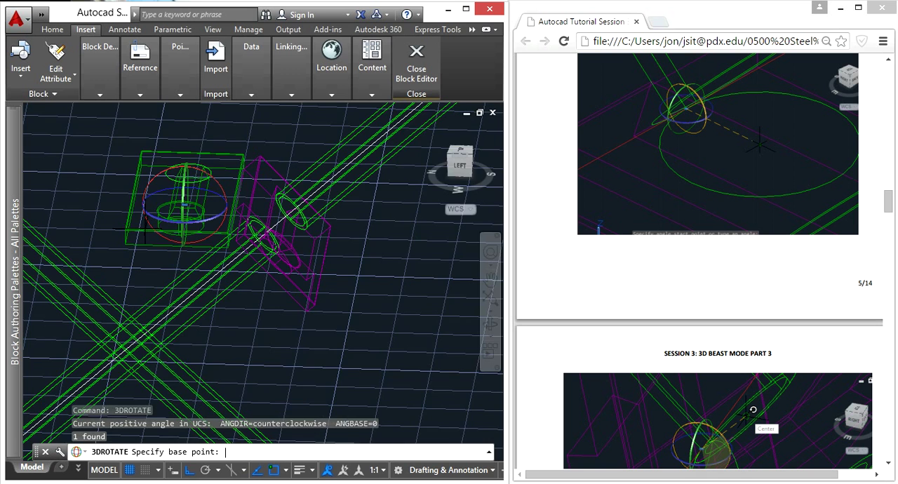
scroll(254, 149, "up", 5)
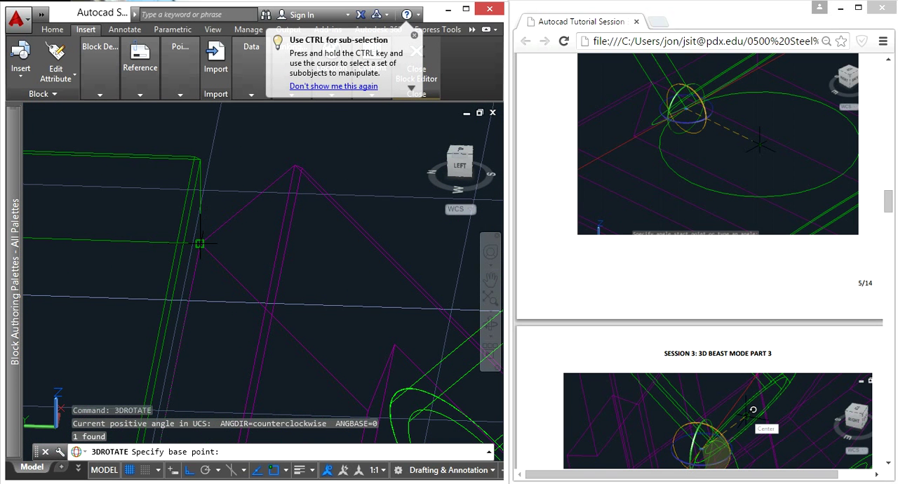
left_click(200, 244)
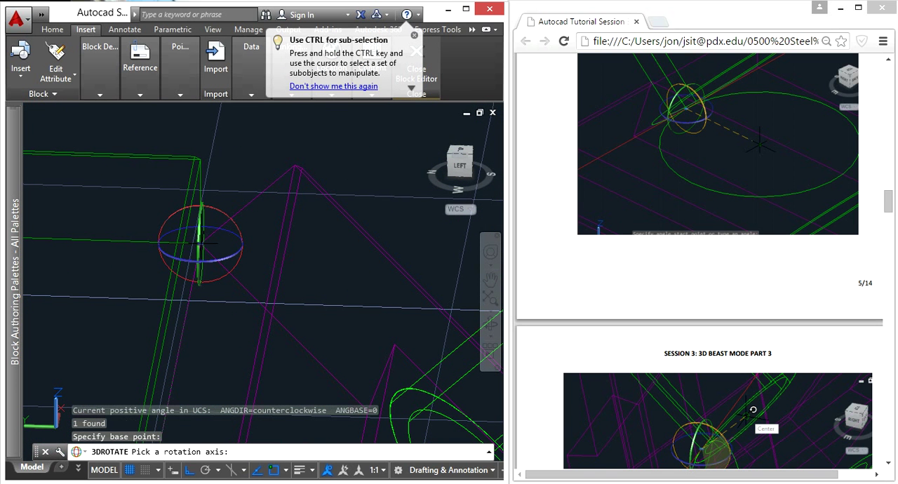
left_click(213, 206)
scroll(213, 206, "down", 4)
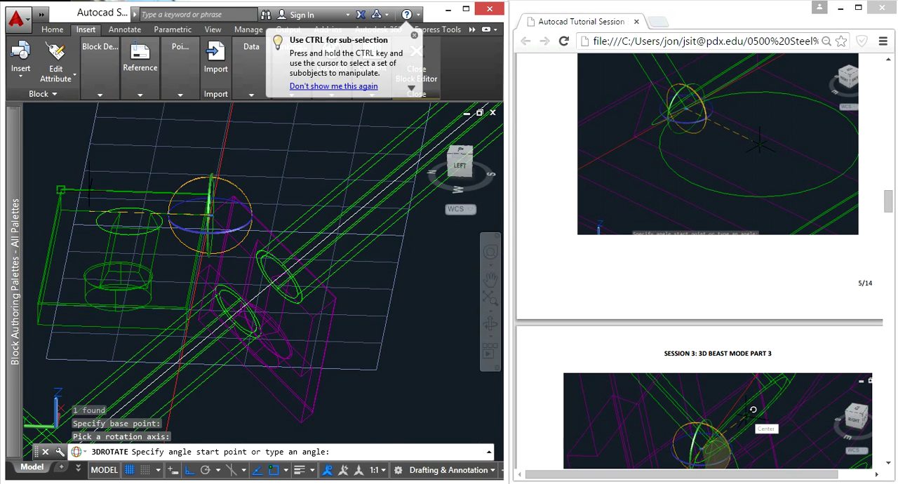
middle_click_drag(53, 239, 224, 127)
scroll(225, 126, "up", 4)
middle_click_drag(195, 201, 167, 247)
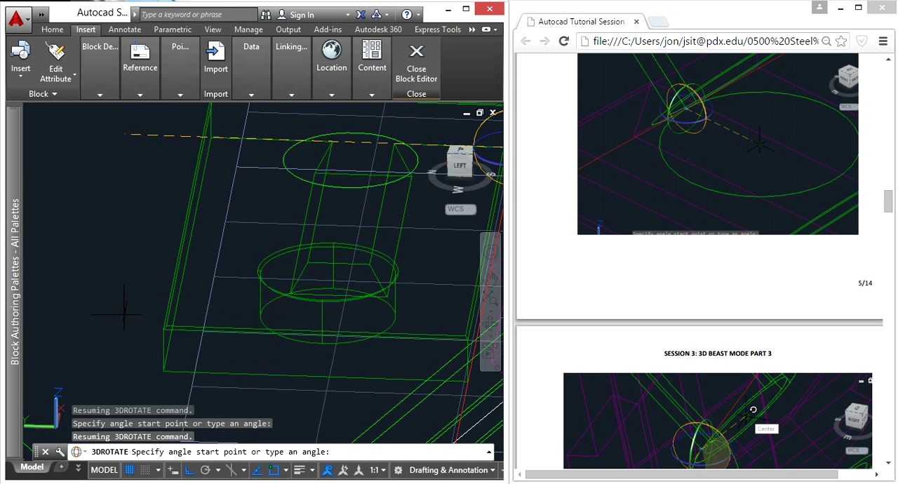
left_click(209, 146)
scroll(309, 315, "down", 3)
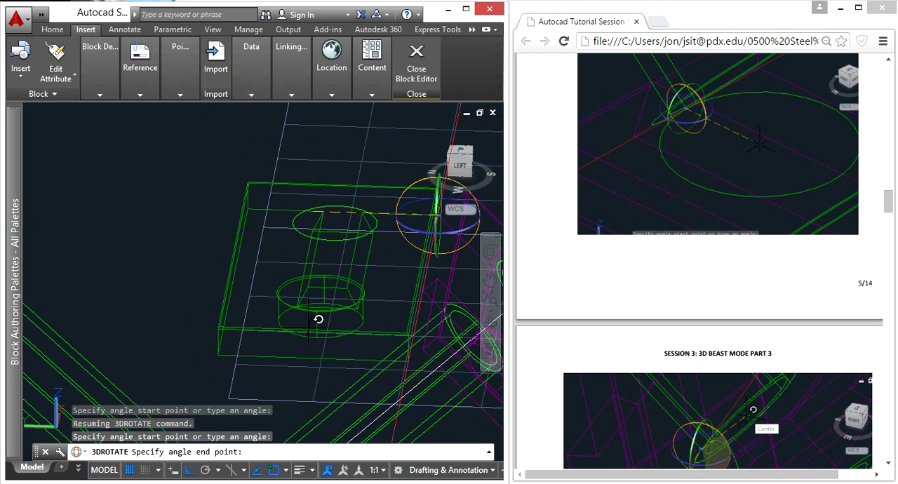
middle_click_drag(407, 329, 120, 175)
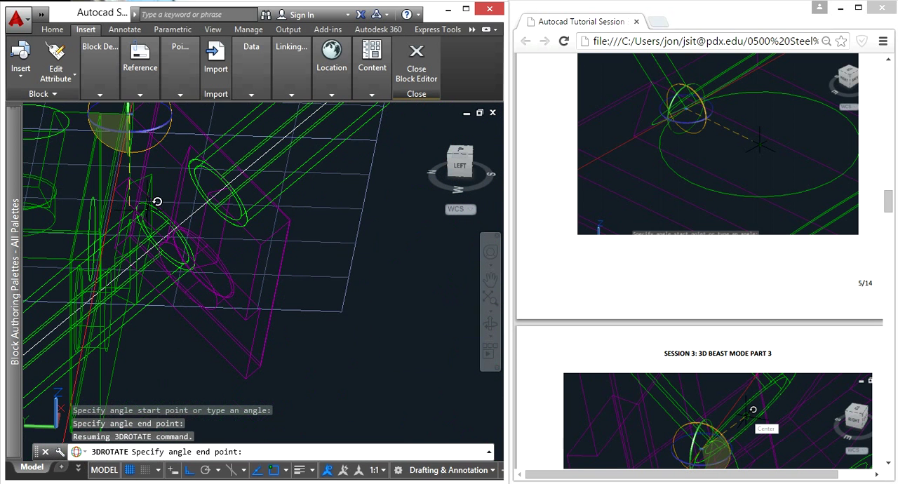
left_click(261, 242)
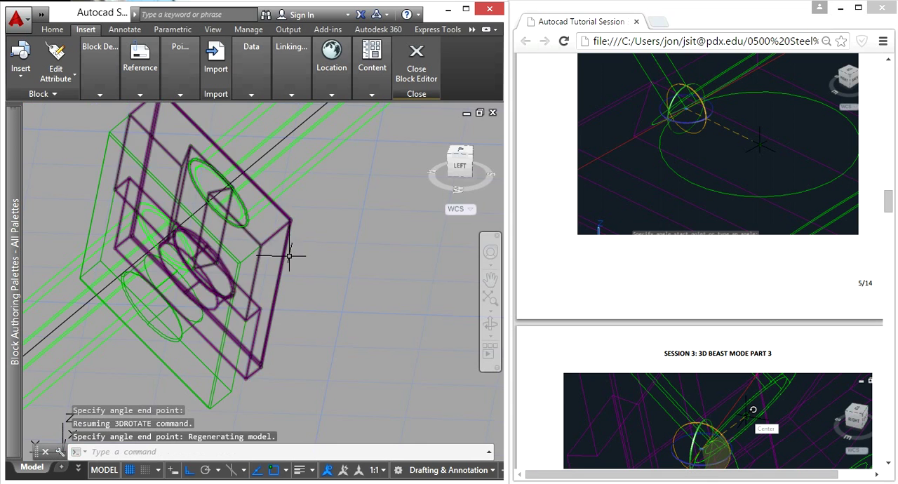
Check the mated connection plates from another angle and close the Block Editor, saving the block's changes
scroll(192, 273, "down", 2)
middle_click_drag(193, 276, 122, 233, "shift")
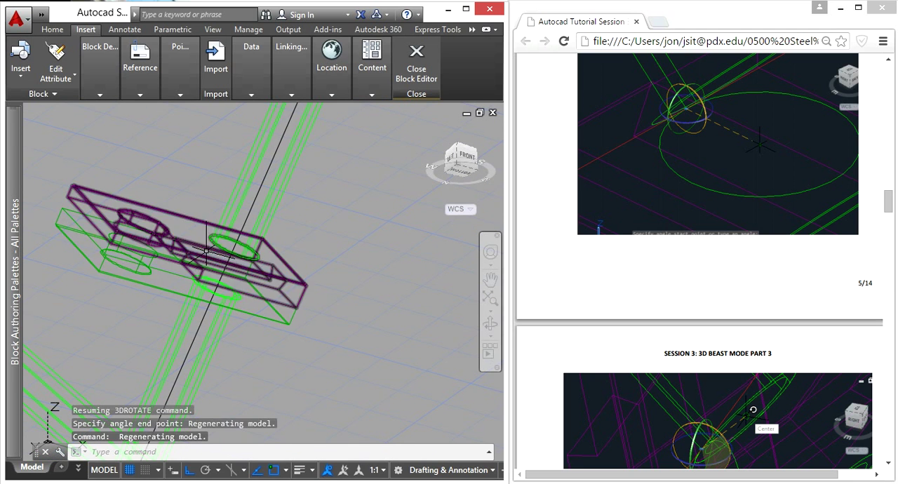
left_click(416, 65)
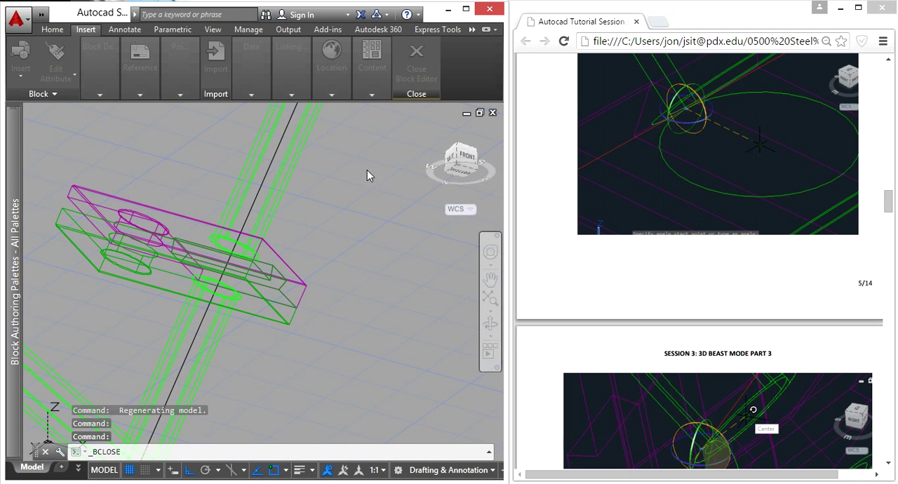
left_click(438, 219)
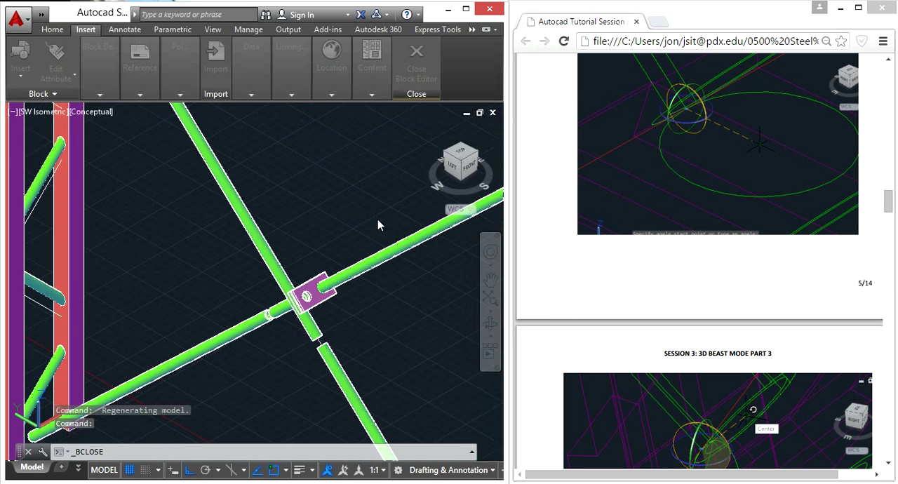
Examine the mated connection at the brace crossing and the remaining cut tube ends up to the column top
scroll(288, 304, "up", 3)
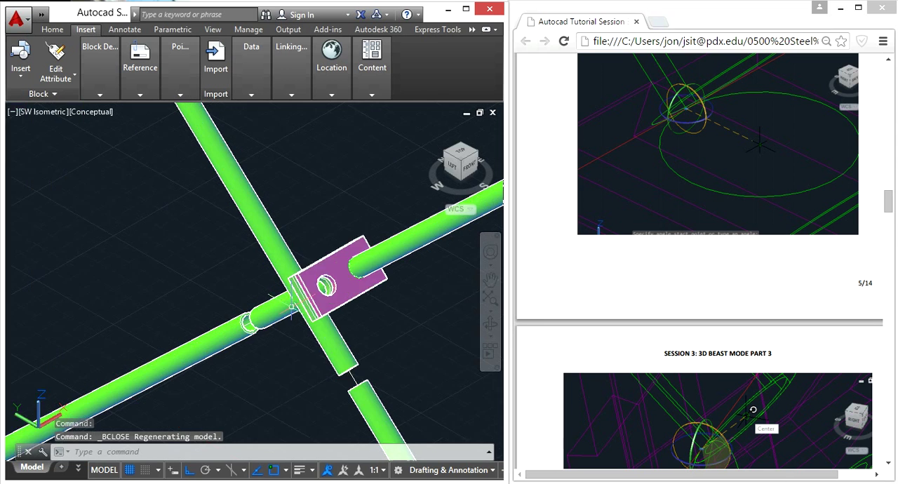
middle_click_drag(399, 335, 372, 316, "shift")
scroll(332, 281, "up", 3)
scroll(337, 320, "down", 4)
middle_click_drag(298, 342, 231, 230)
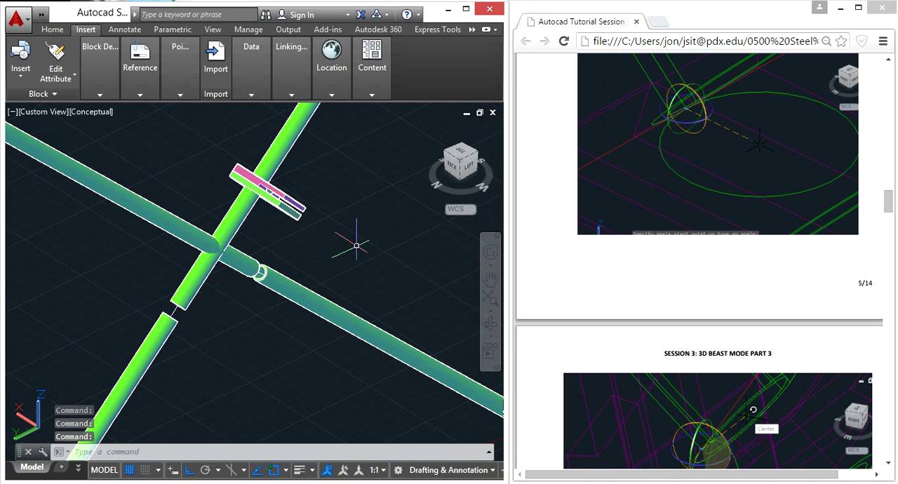
left_click(326, 224)
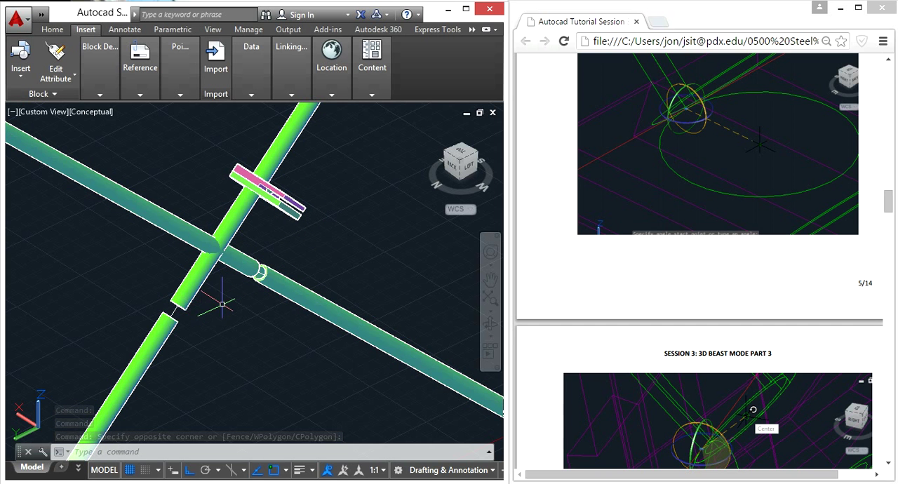
scroll(222, 305, "down", 7)
scroll(269, 204, "up", 3)
scroll(337, 151, "up", 5)
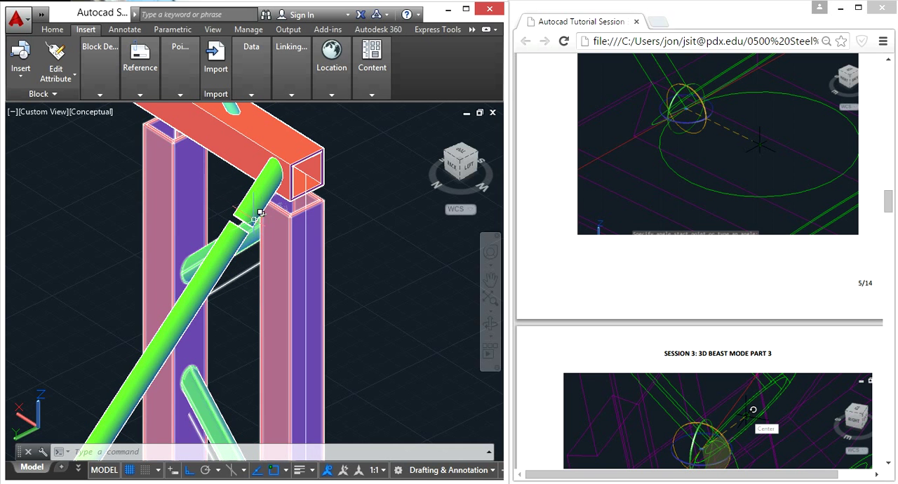
scroll(235, 250, "down", 3)
middle_click_drag(227, 279, 265, 246)
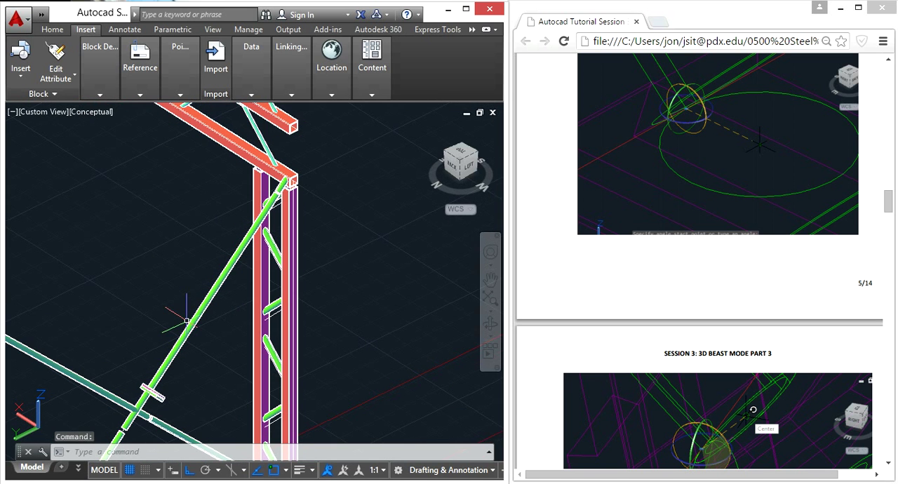